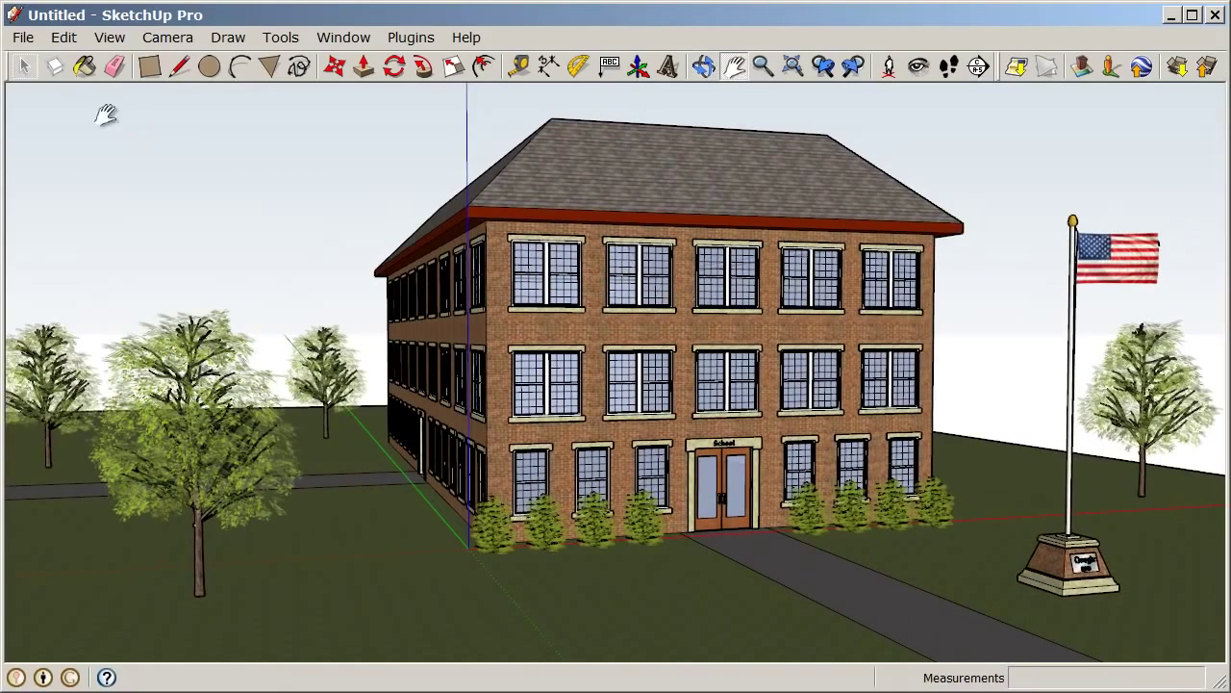
Export the current view as the JPEG 'Schoolhouse' with default options into 01 SketchUp Basics
left_click(23, 37)
mouse_move(69, 358)
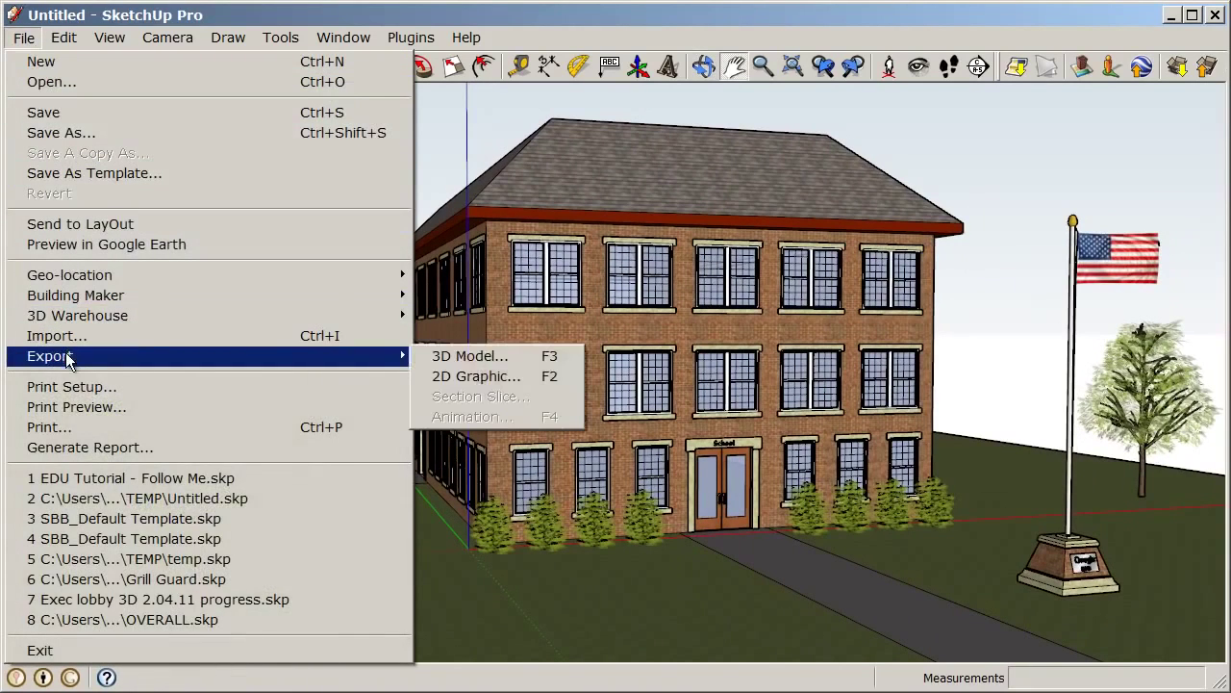
left_click(544, 378)
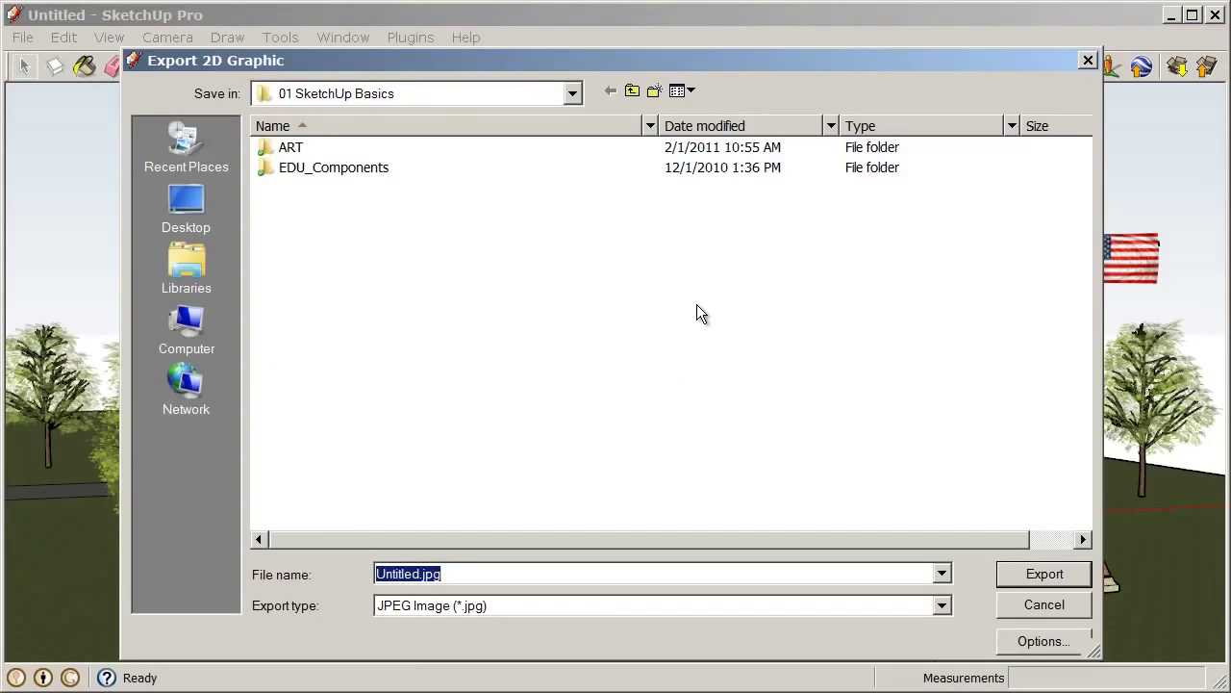
type("Schoolhouse")
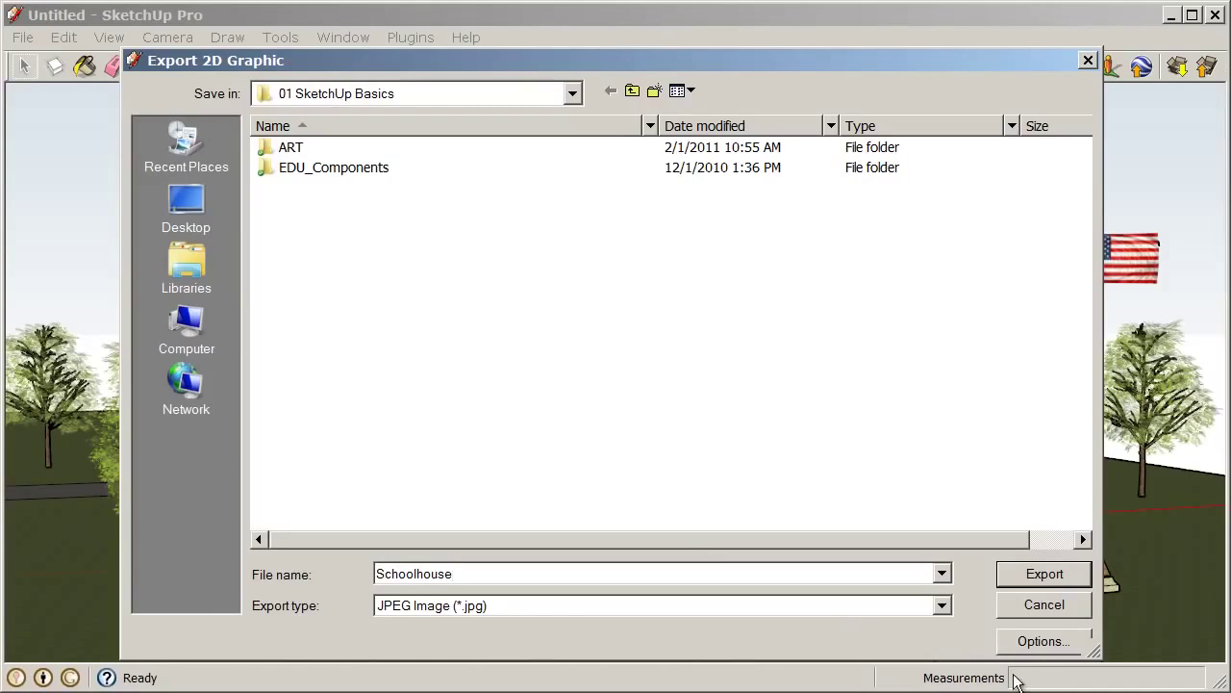
left_click(1039, 647)
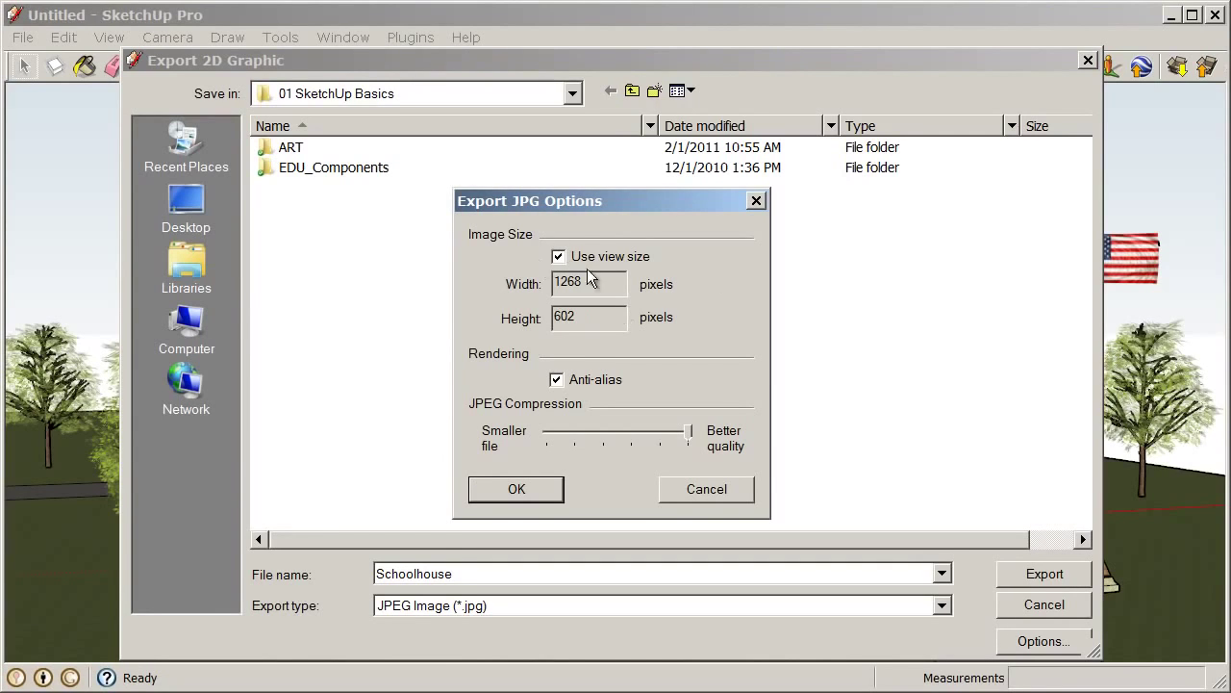
left_click(540, 492)
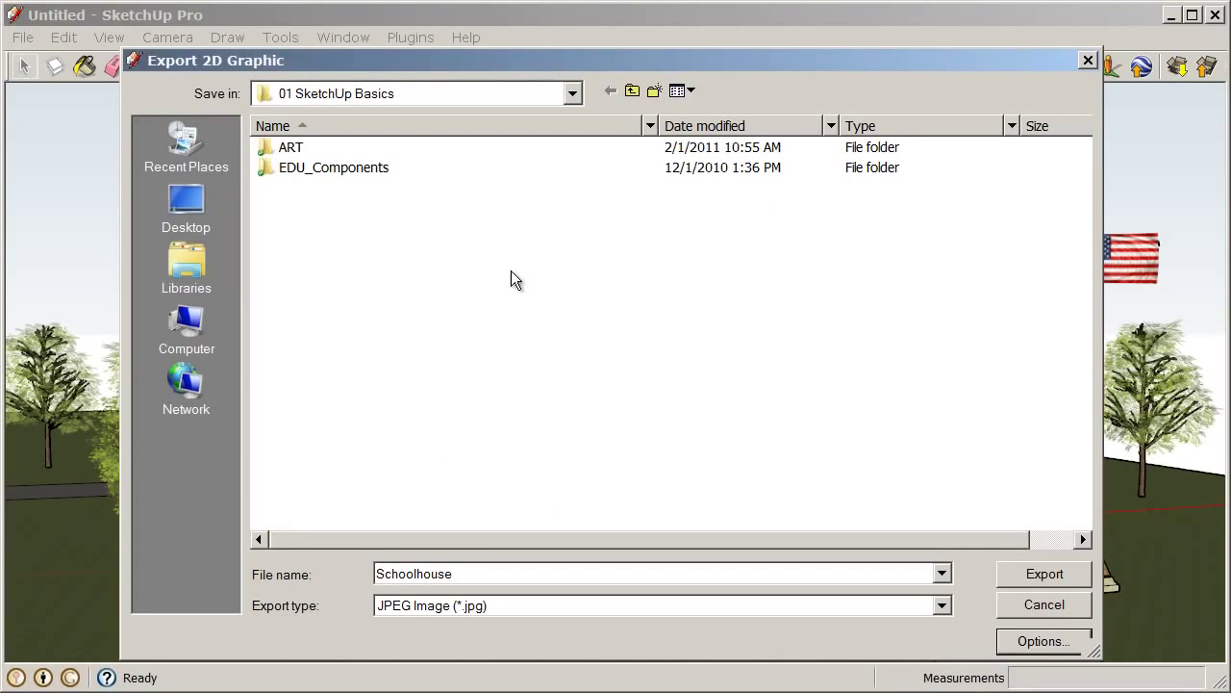
left_click(1045, 576)
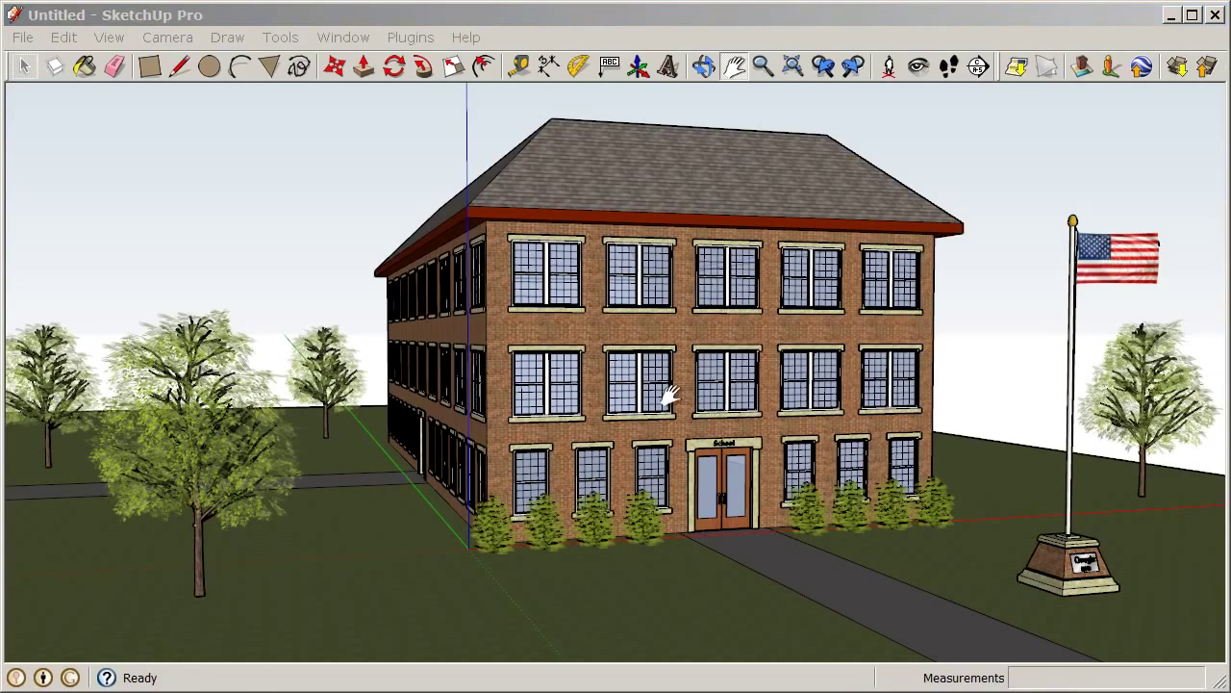
Orbit the view slightly around the schoolhouse after the export finishes
middle_click_drag(774, 377, 792, 365)
Open and reposition the Scenes panel, then save the current view as Scene 1
left_click(345, 37)
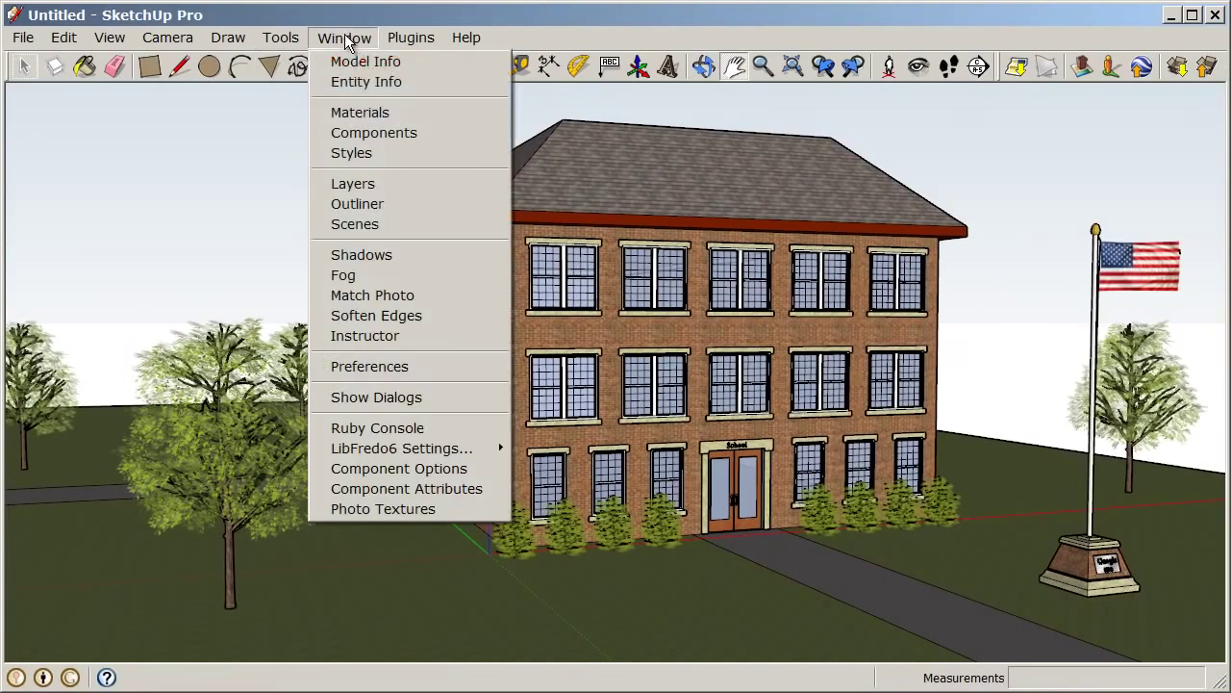
left_click(411, 228)
left_click_drag(202, 212, 263, 113)
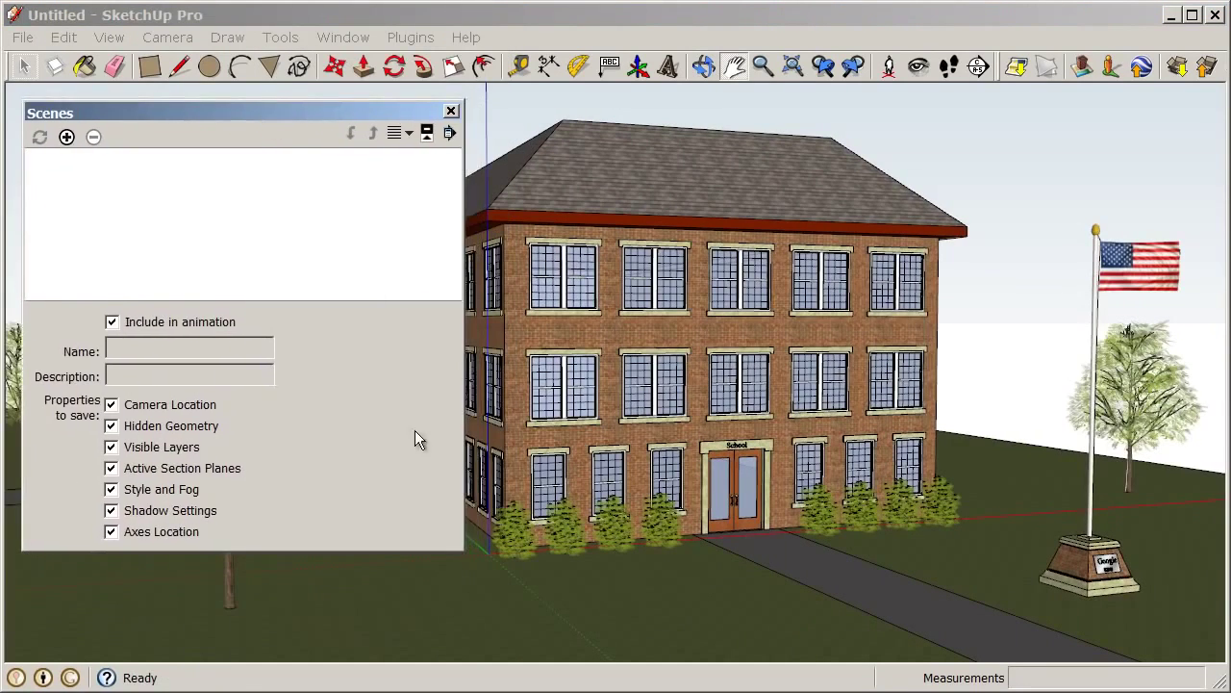
left_click_drag(461, 549, 375, 552)
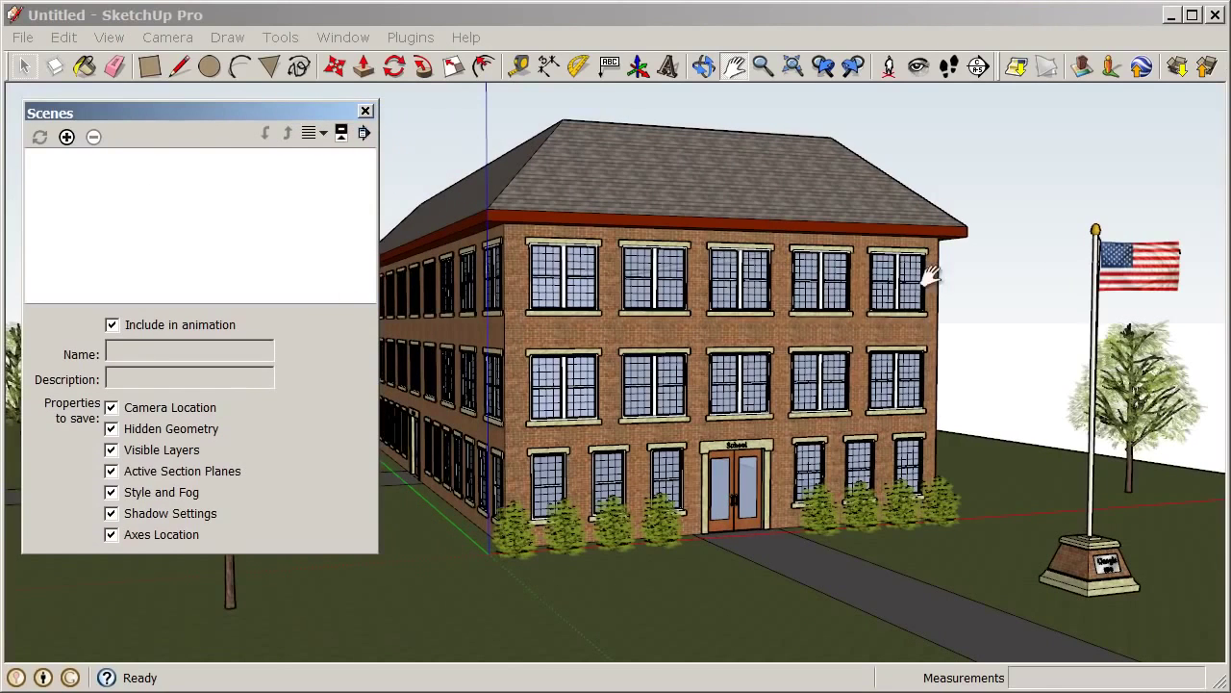
left_click(67, 137)
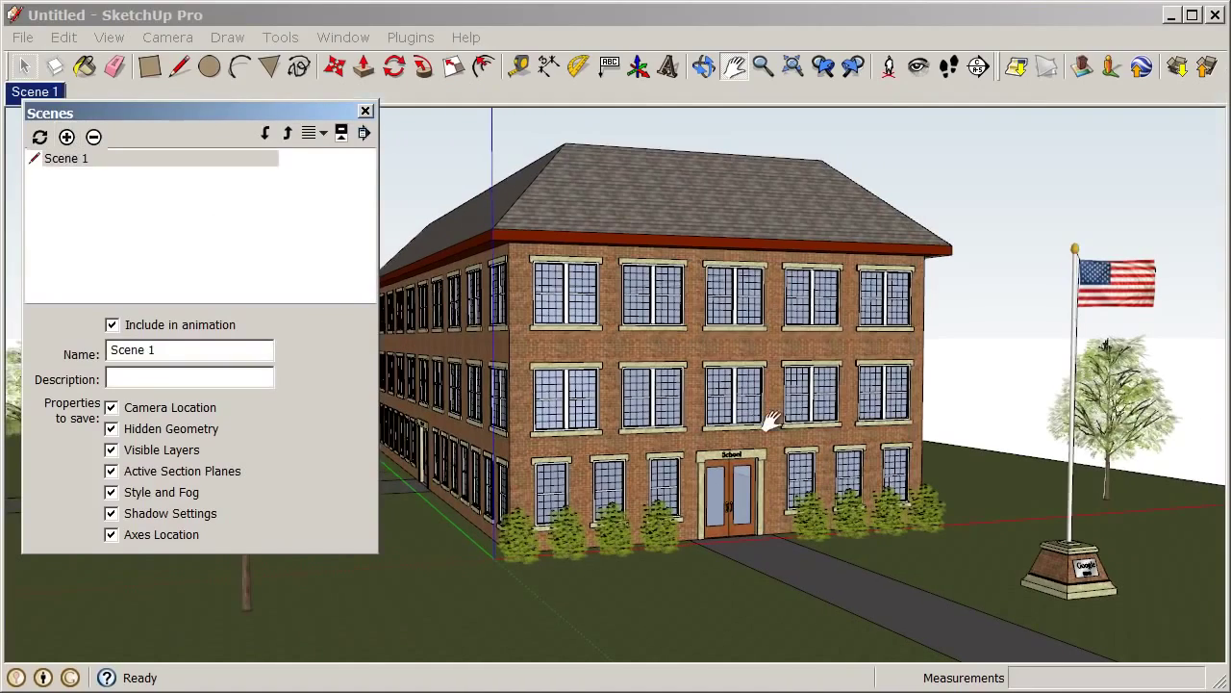
Orbit and pan to a new view of the school and save it as Scene 2
middle_click_drag(489, 356, 1017, 396)
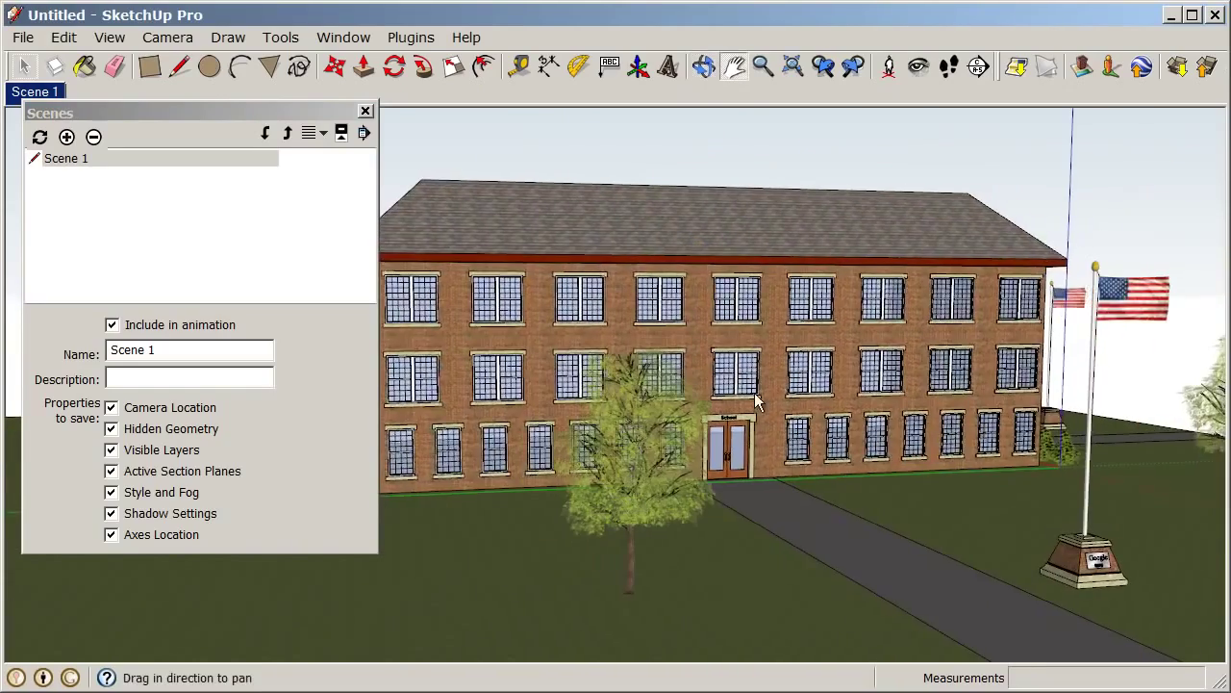
middle_click_drag(754, 392, 793, 385, "shift")
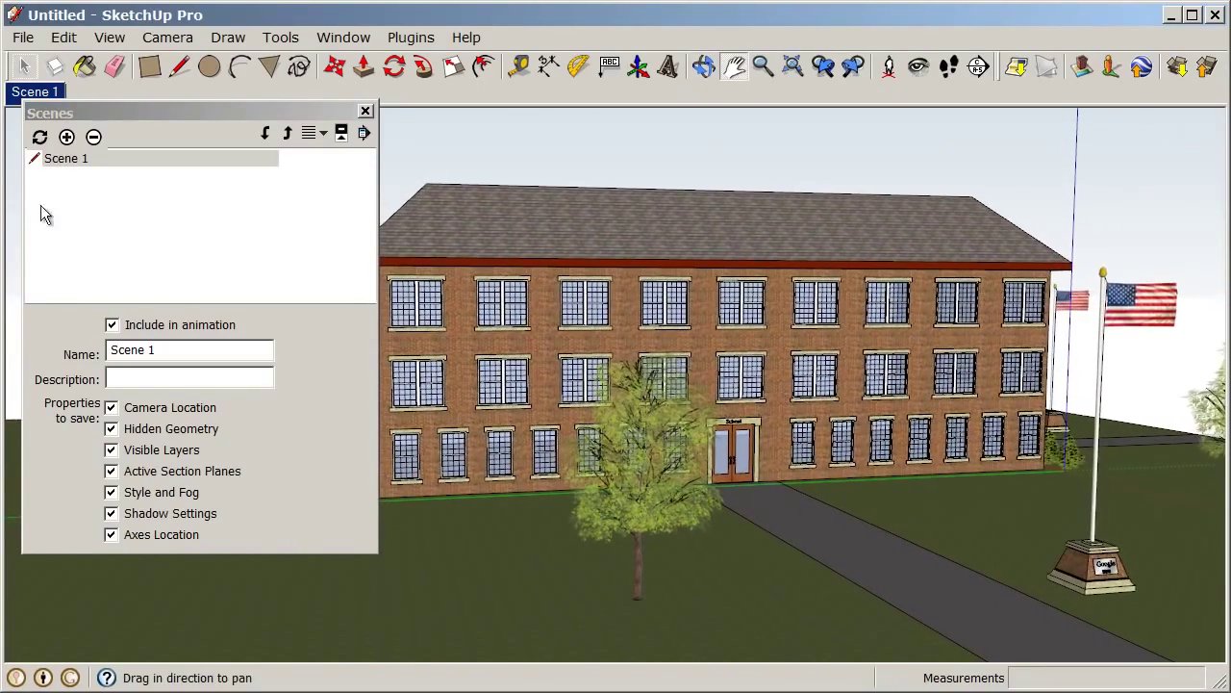
left_click(66, 138)
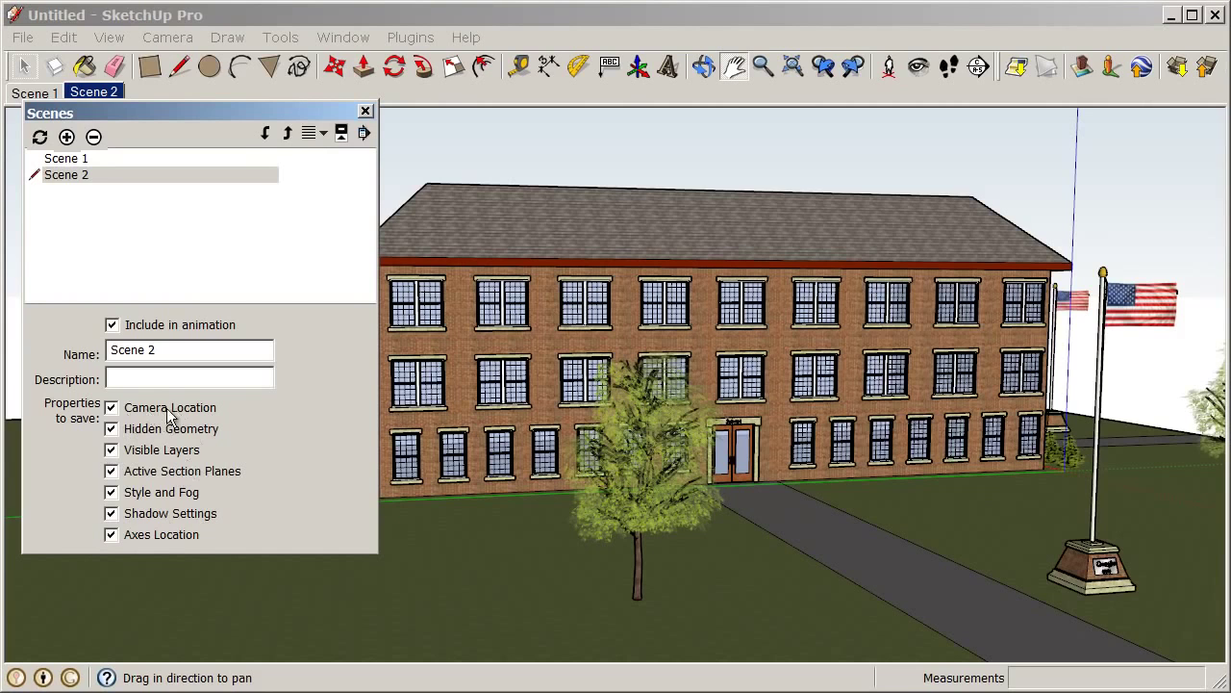
Test the Scene 1 and Scene 2 tabs, ending on Scene 1
left_click_drag(123, 110, 123, 127)
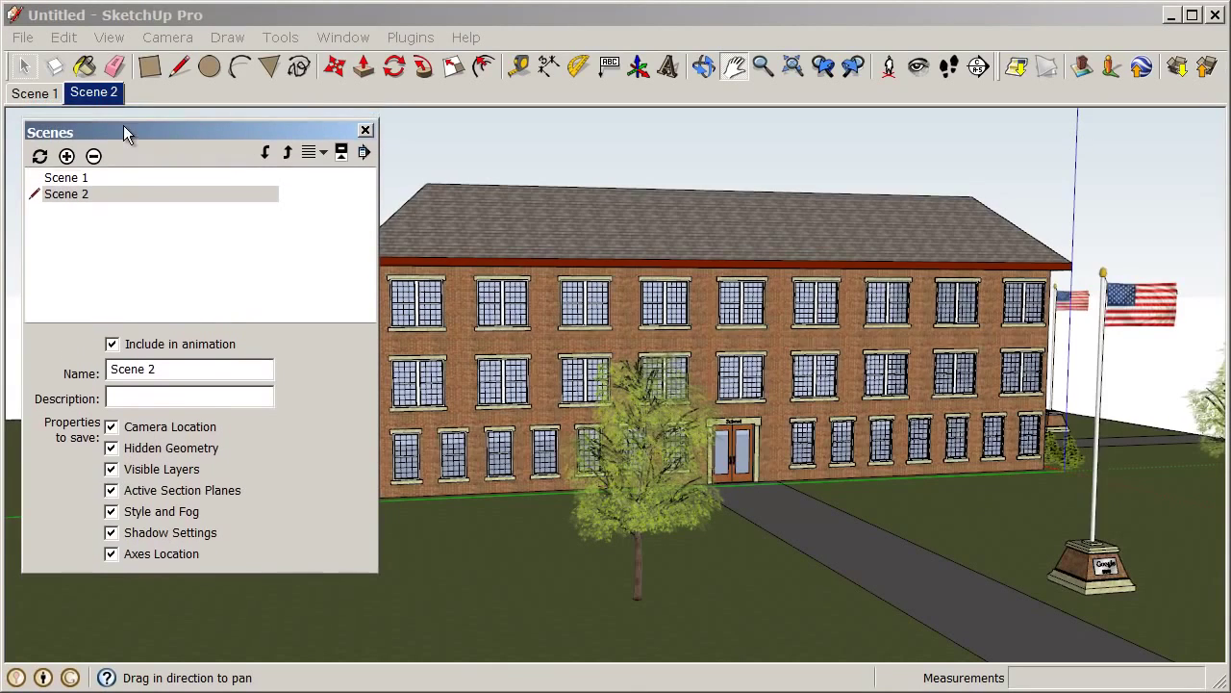
left_click(40, 97)
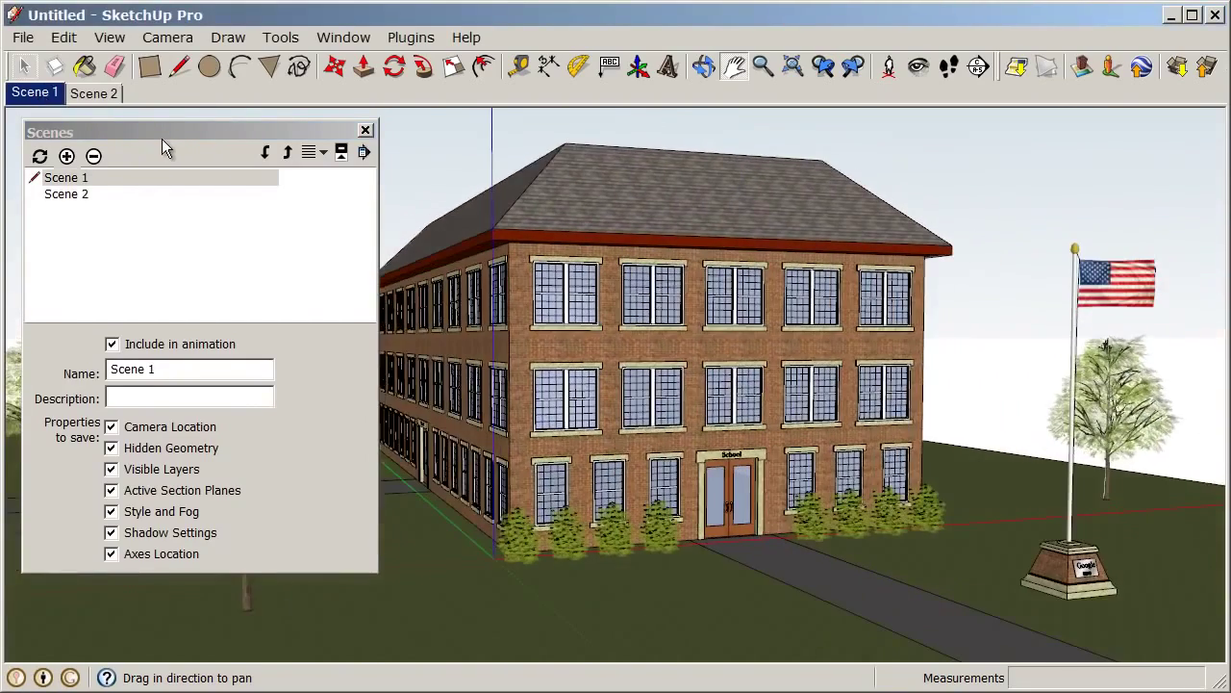
left_click(103, 95)
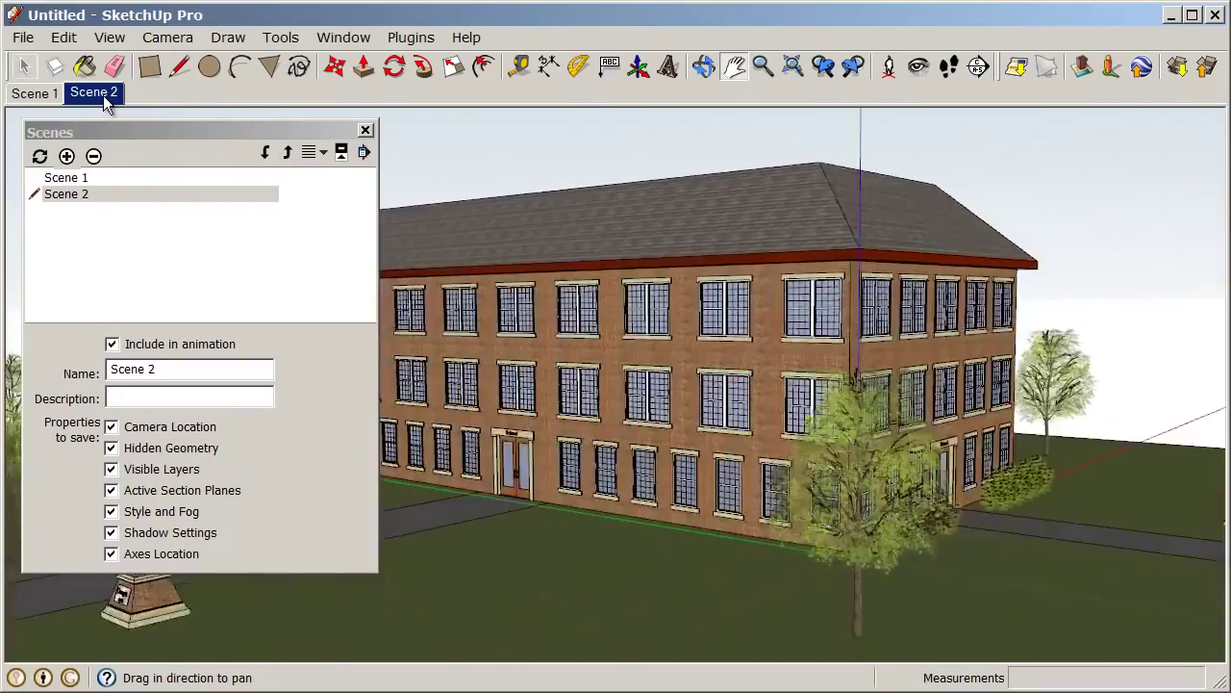
left_click(44, 97)
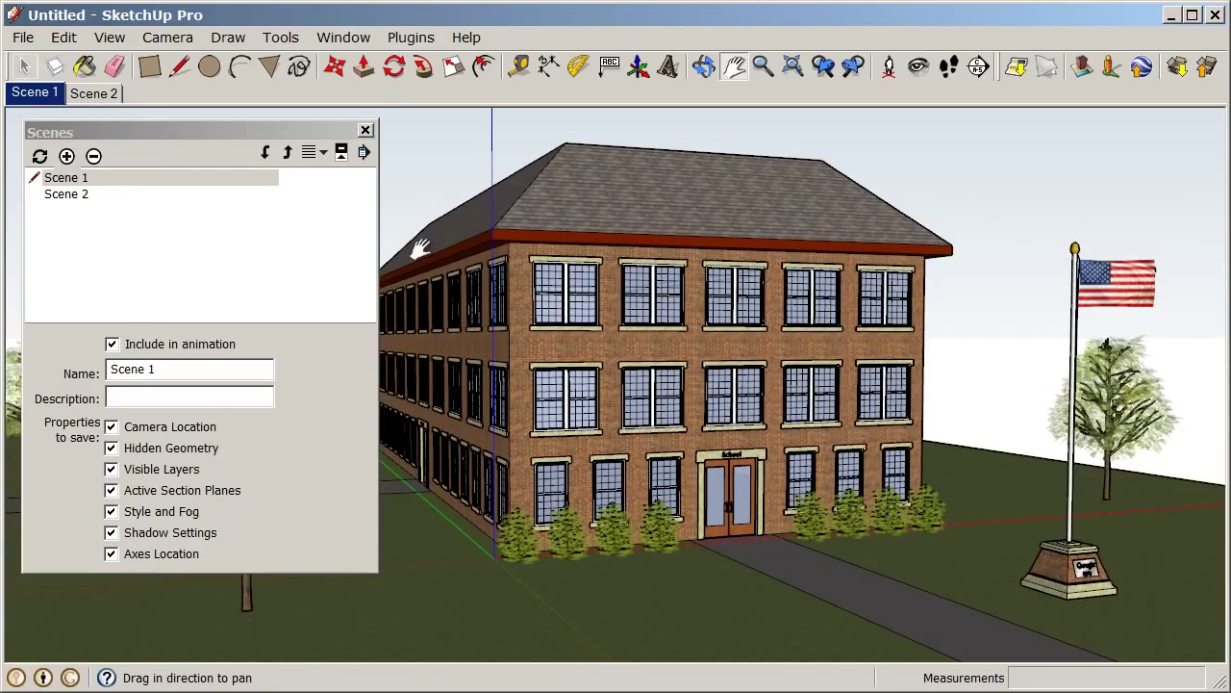
Raise the Model Info scene transition time from 1.5 to 4 seconds, then switch to Scene 2
left_click(352, 37)
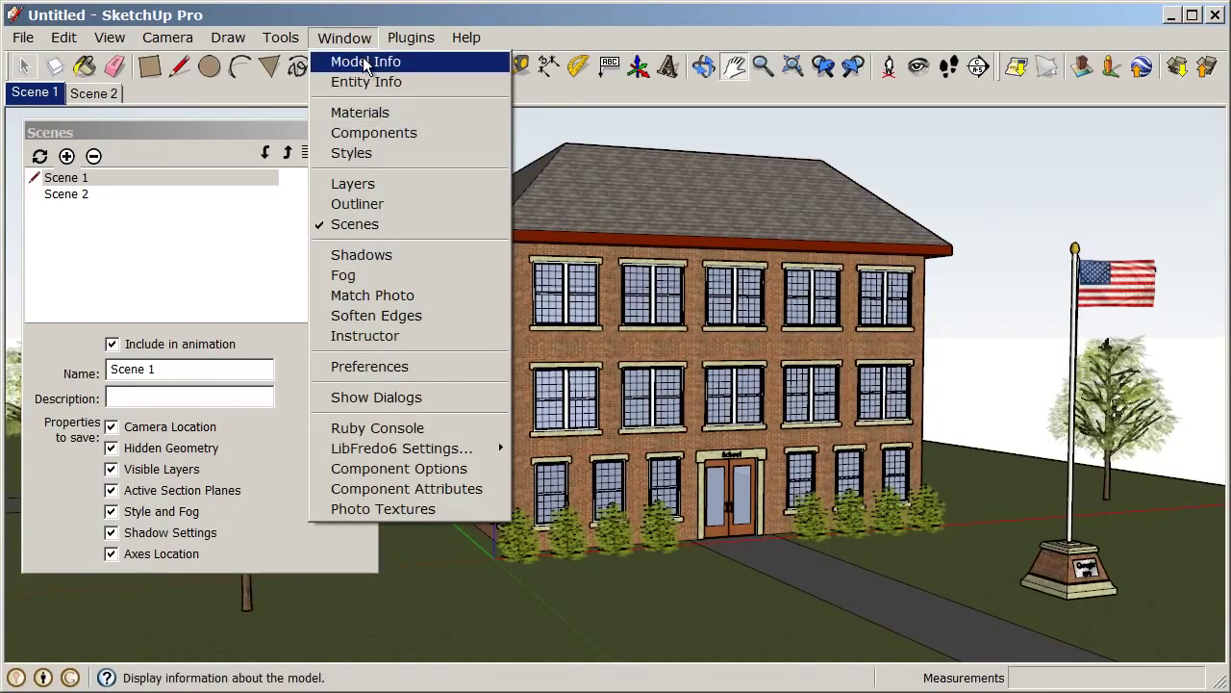
left_click(366, 62)
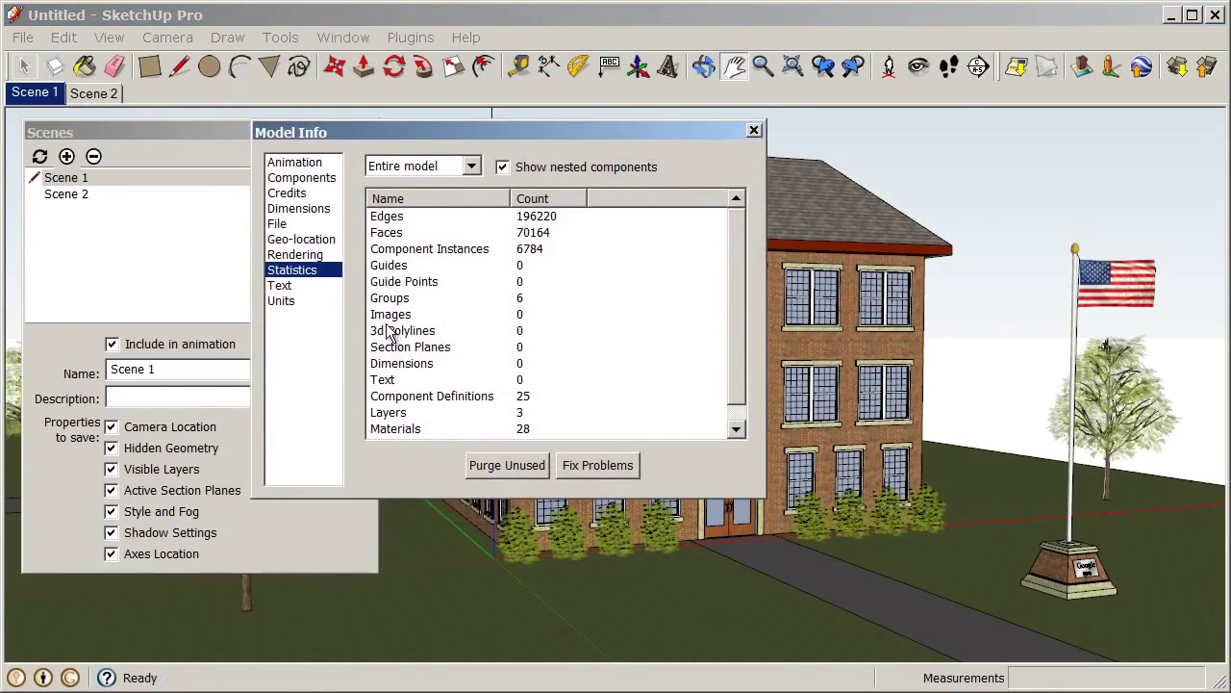
left_click(300, 164)
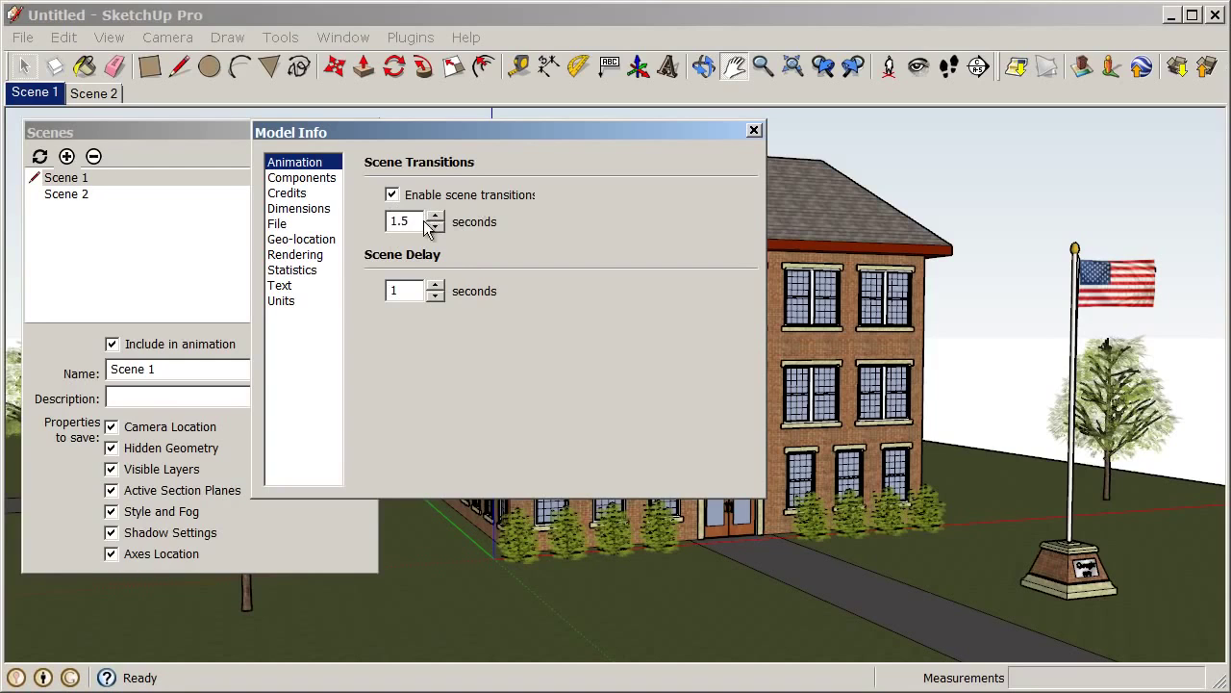
left_click_drag(408, 222, 386, 226)
left_click(434, 217)
left_click(435, 216)
left_click(434, 217)
left_click(755, 131)
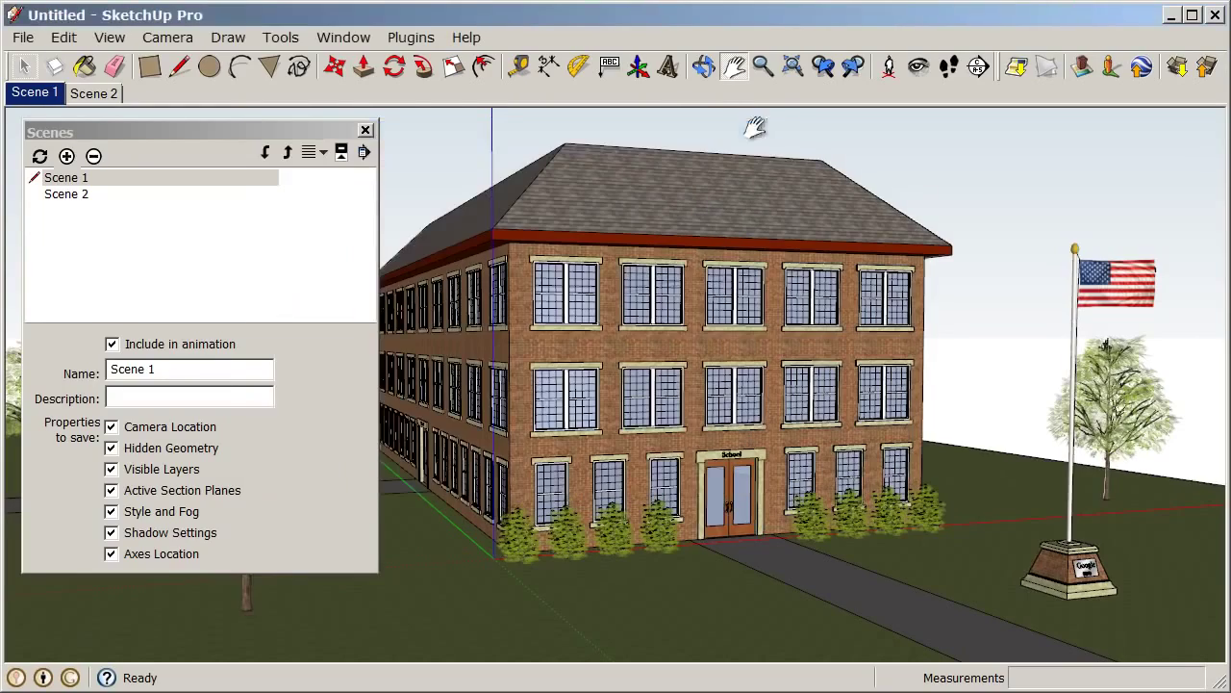
left_click(95, 96)
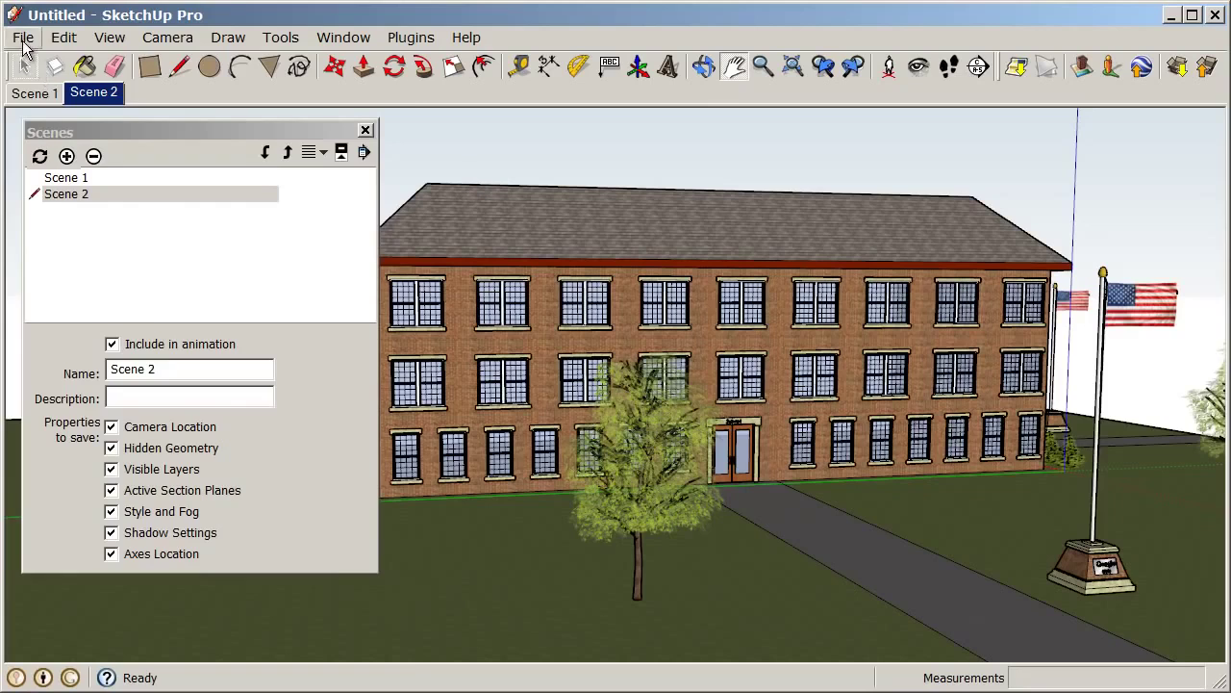
Start an animation export and accept the 1920×1080, 30 fps settings
left_click(23, 39)
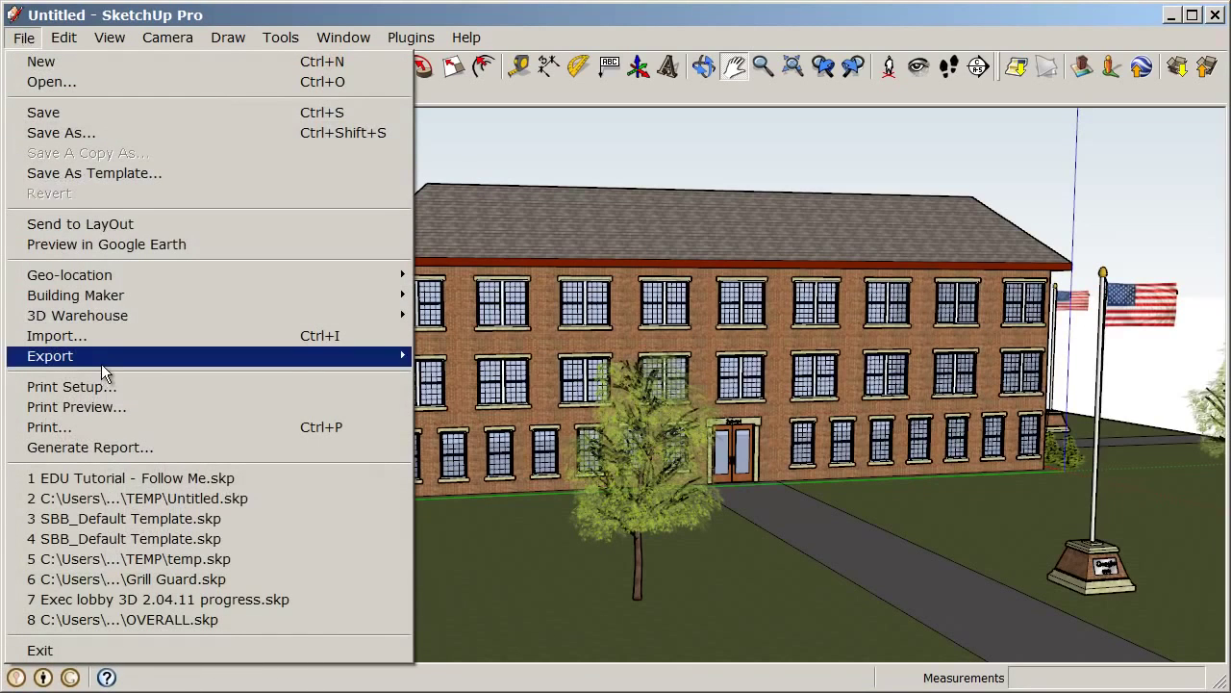
mouse_move(101, 360)
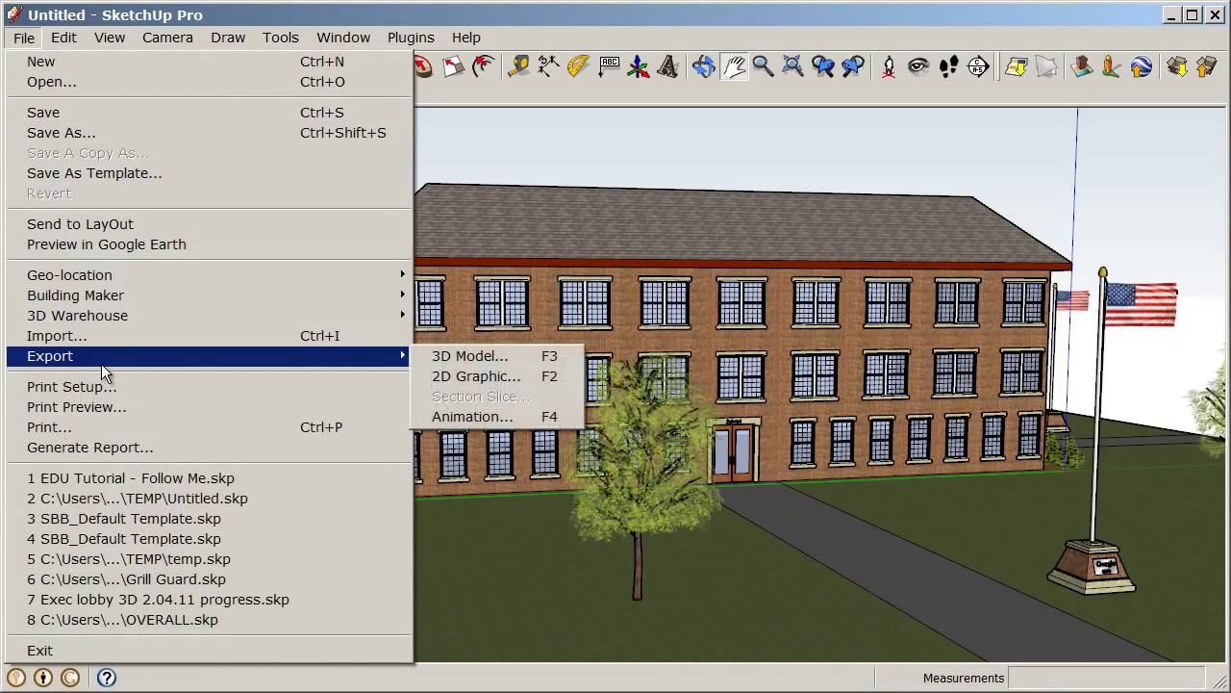
left_click(567, 417)
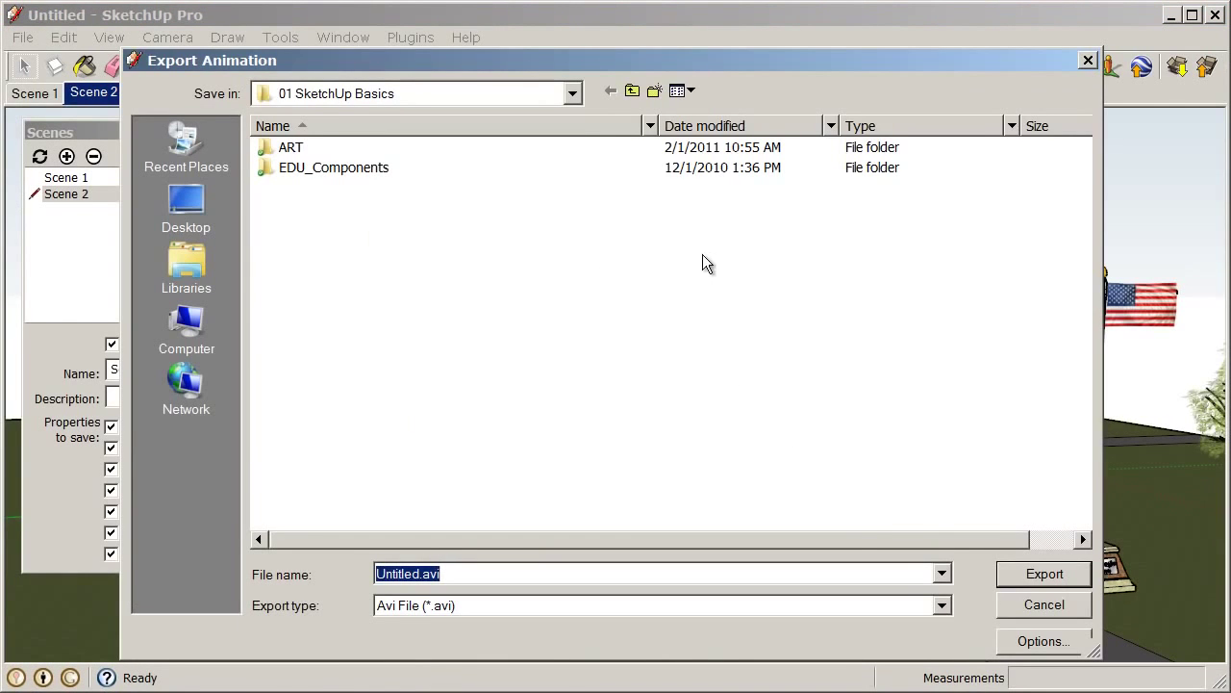
left_click(1042, 641)
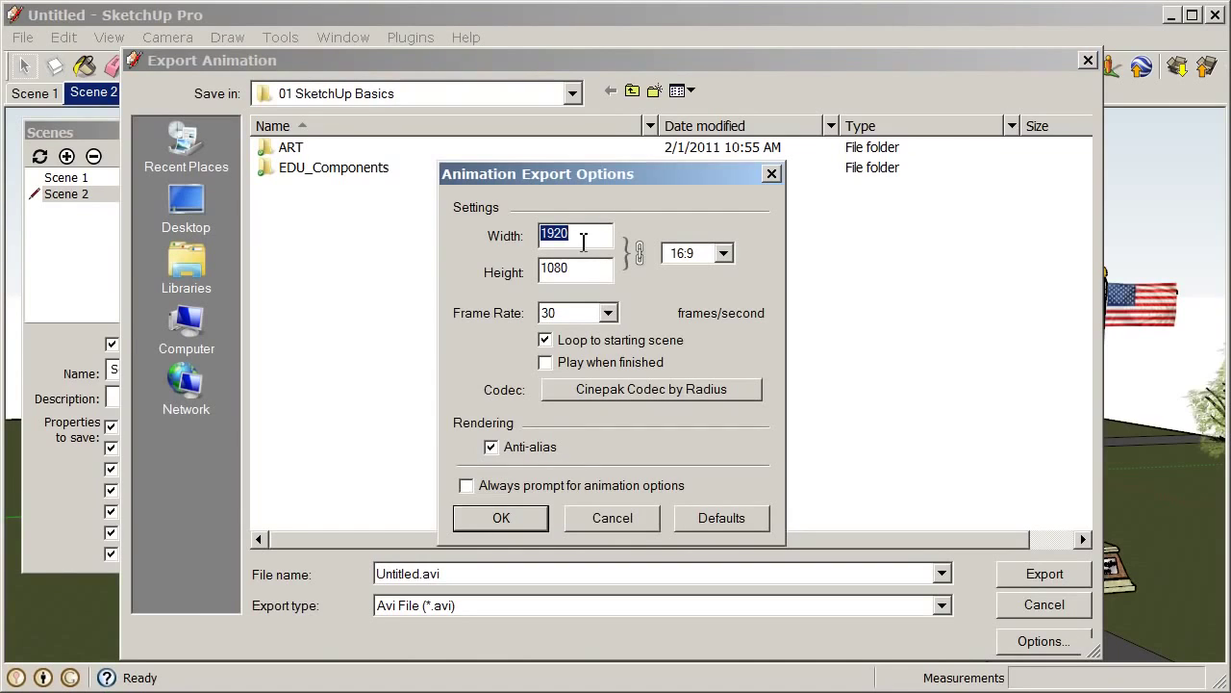
left_click(530, 518)
Name the animation file Schoolhouse and keep Avi File (*.avi) as the type
left_click(560, 574)
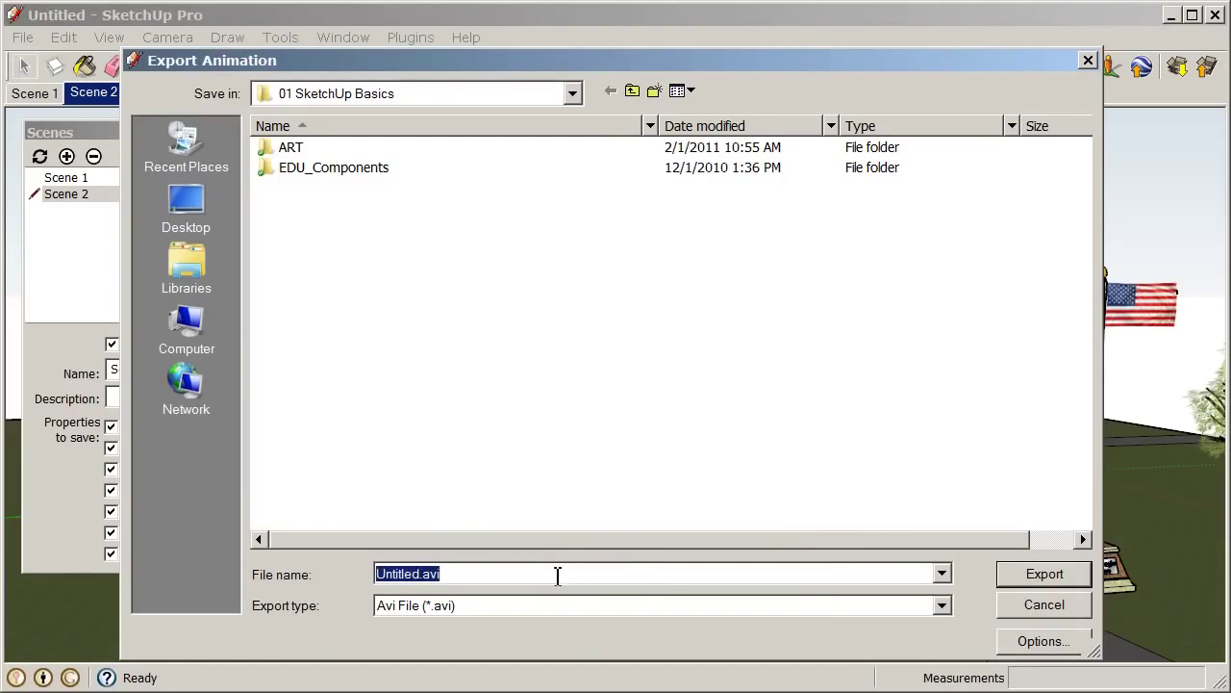
type("Schoolh")
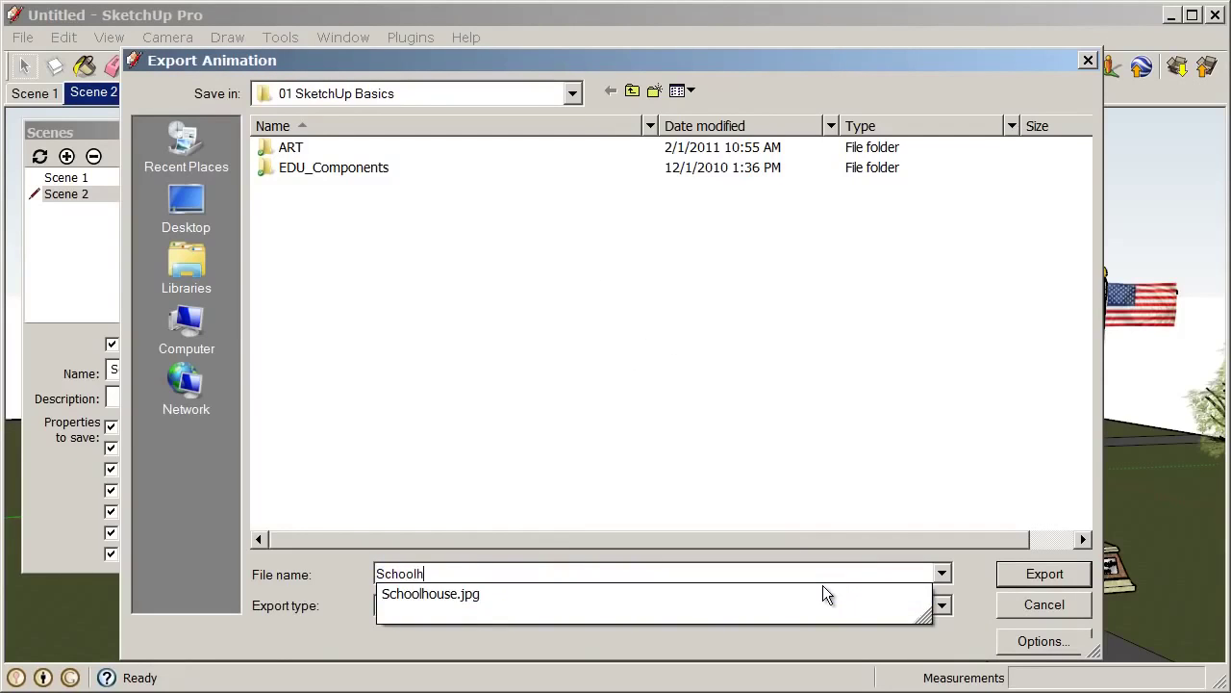
type("ouse")
left_click(801, 450)
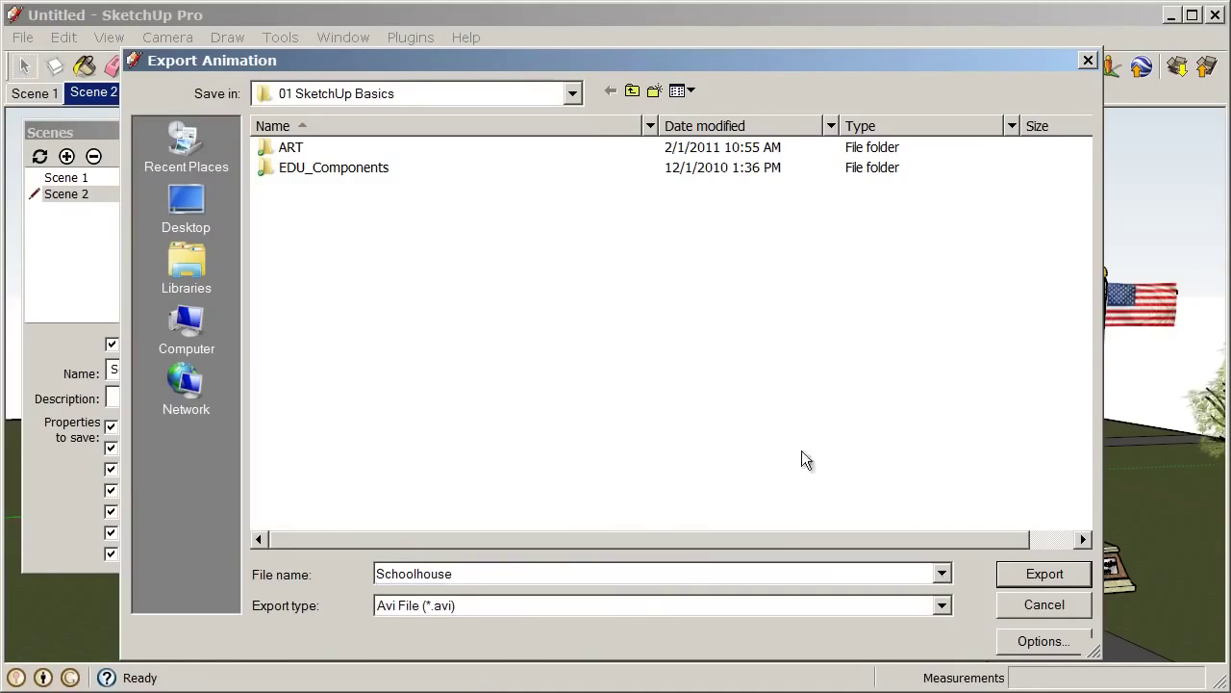
left_click(620, 605)
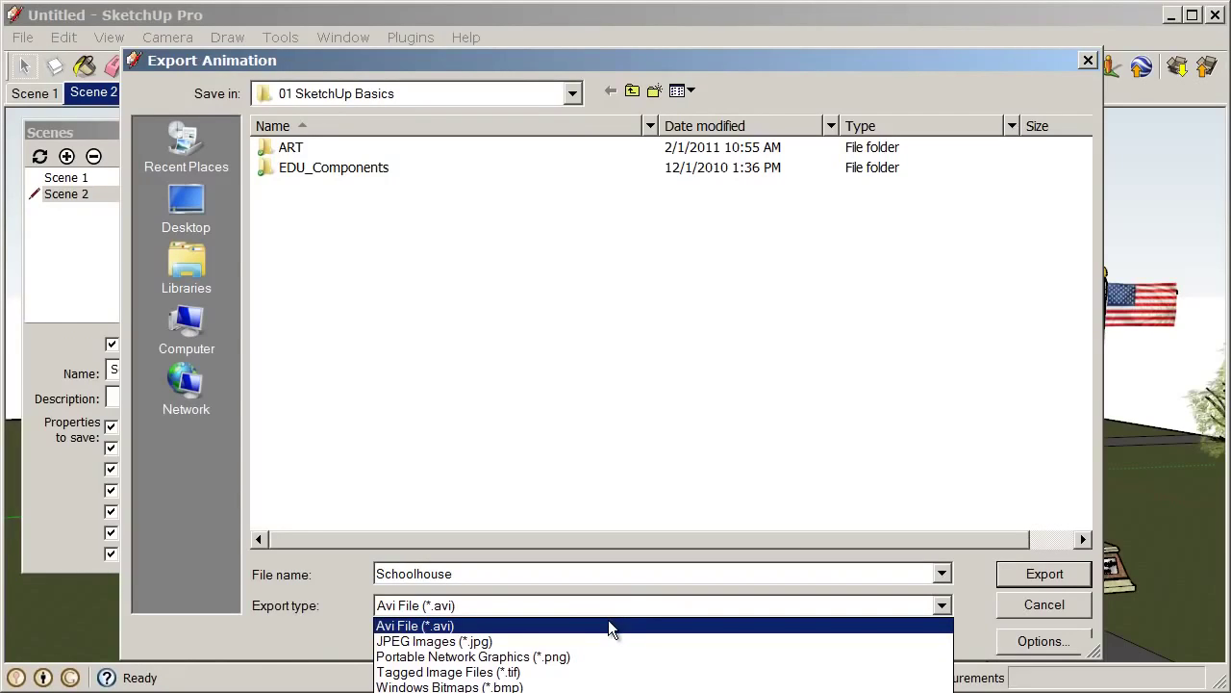
left_click(609, 625)
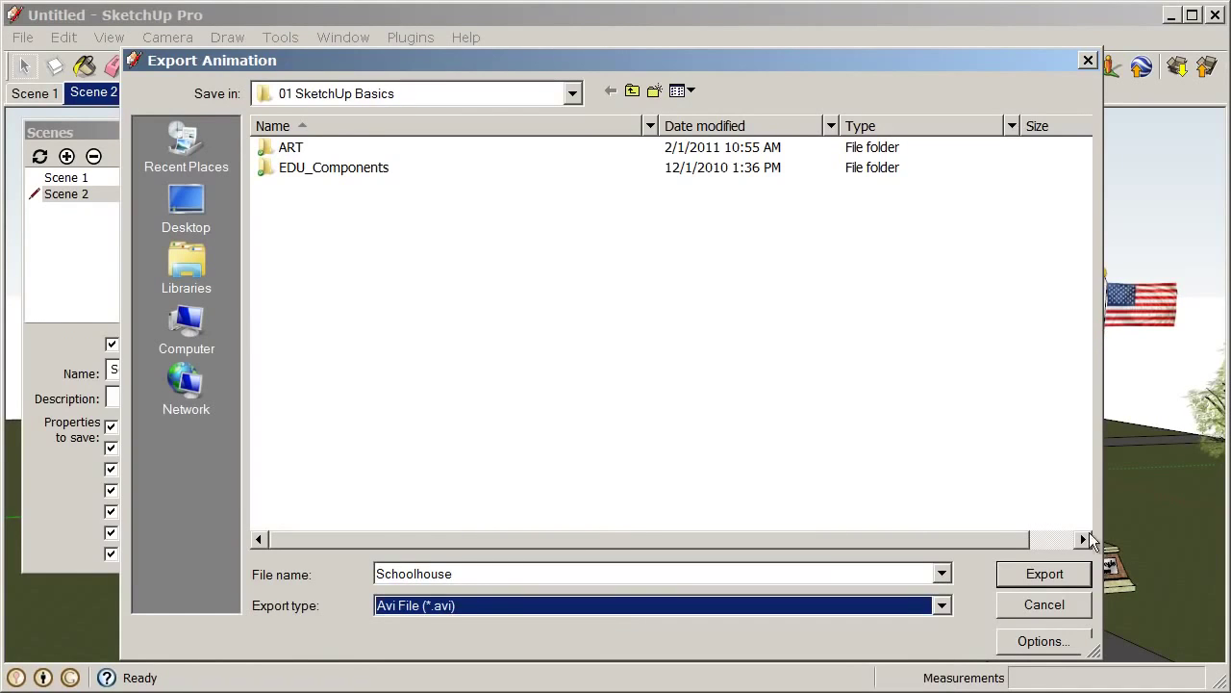
Export the Schoolhouse AVI animation and close the Scenes panel
left_click(1045, 575)
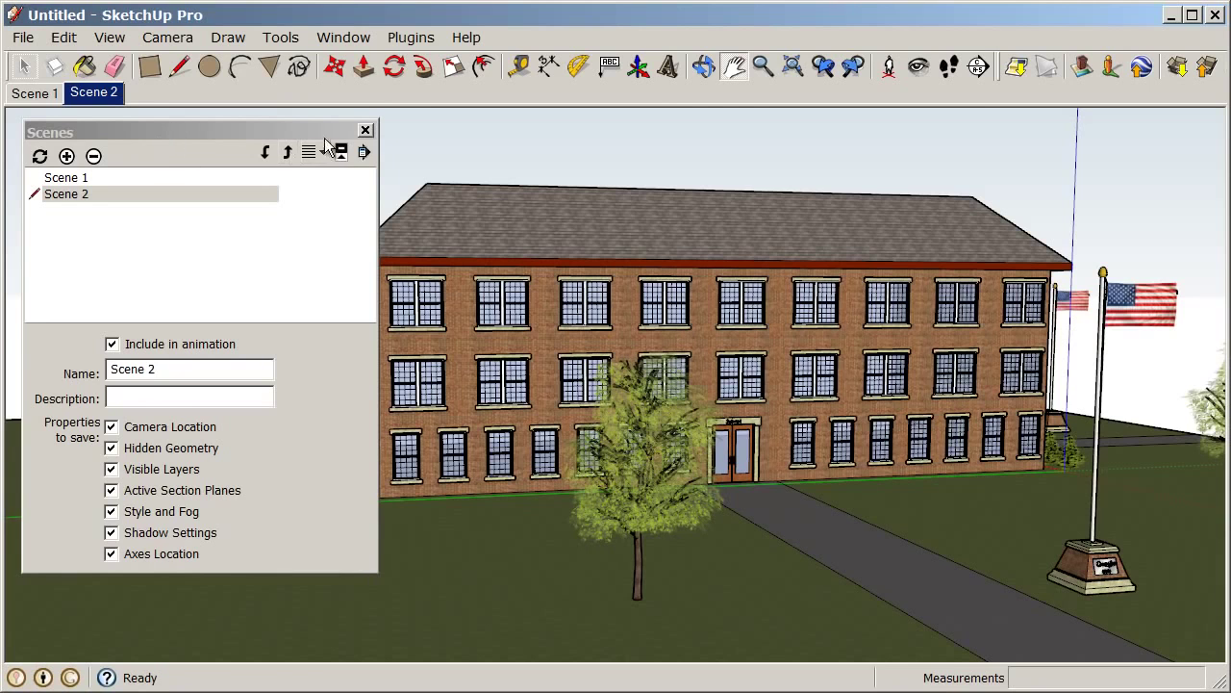
left_click(366, 131)
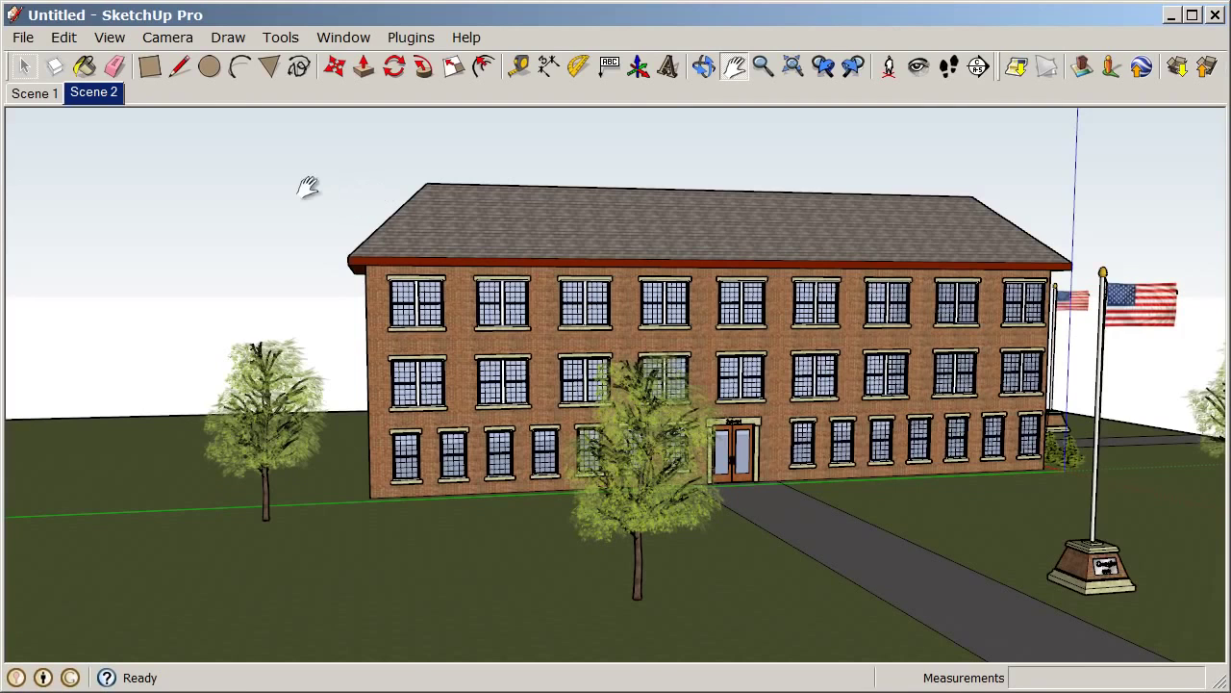
Choose File > 3D Warehouse > Share Model to bring up the sign-in dialog
left_click(23, 38)
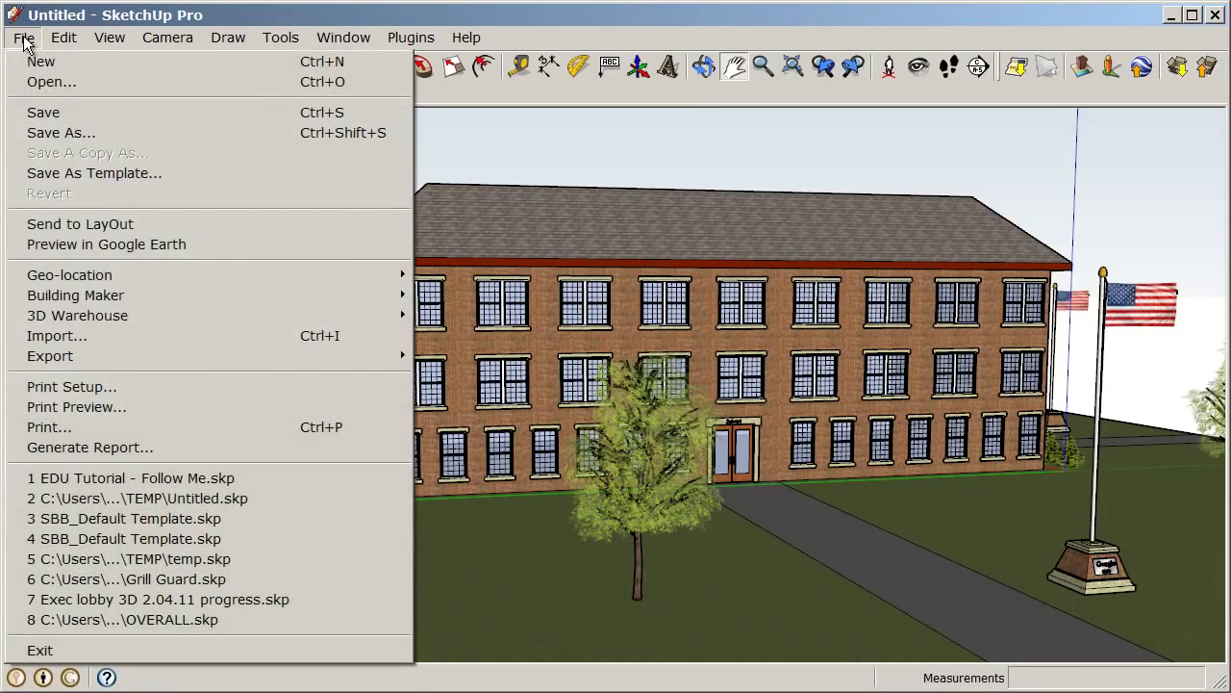
mouse_move(68, 316)
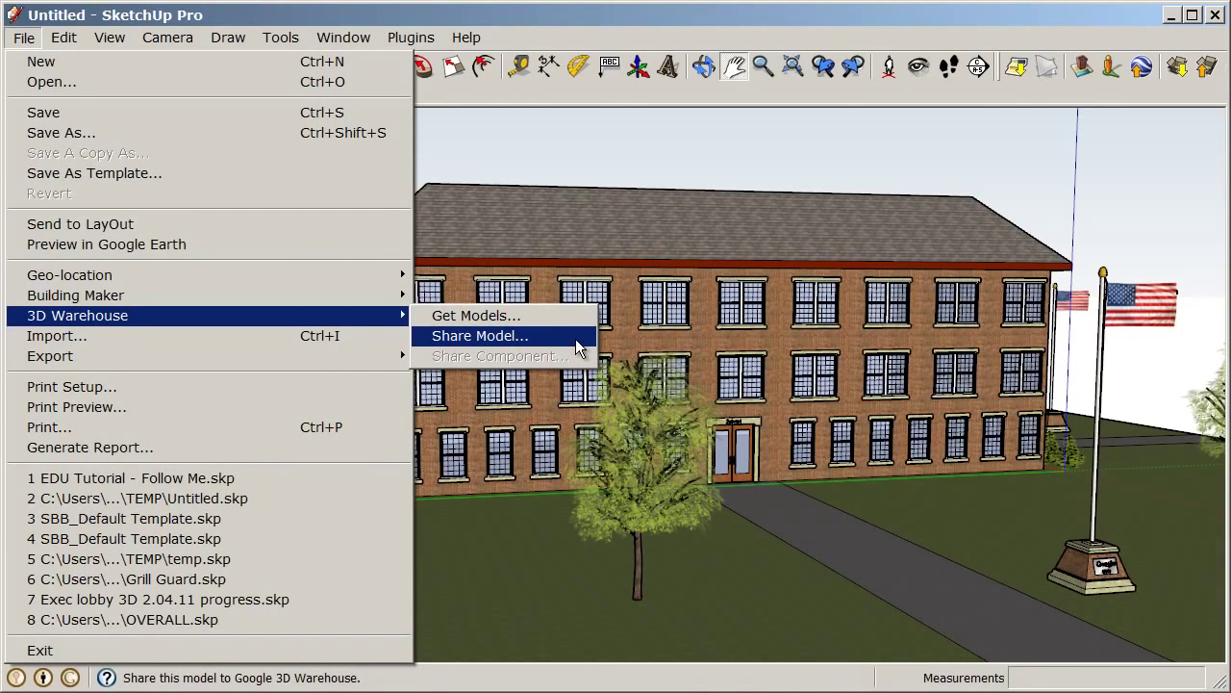
left_click(575, 339)
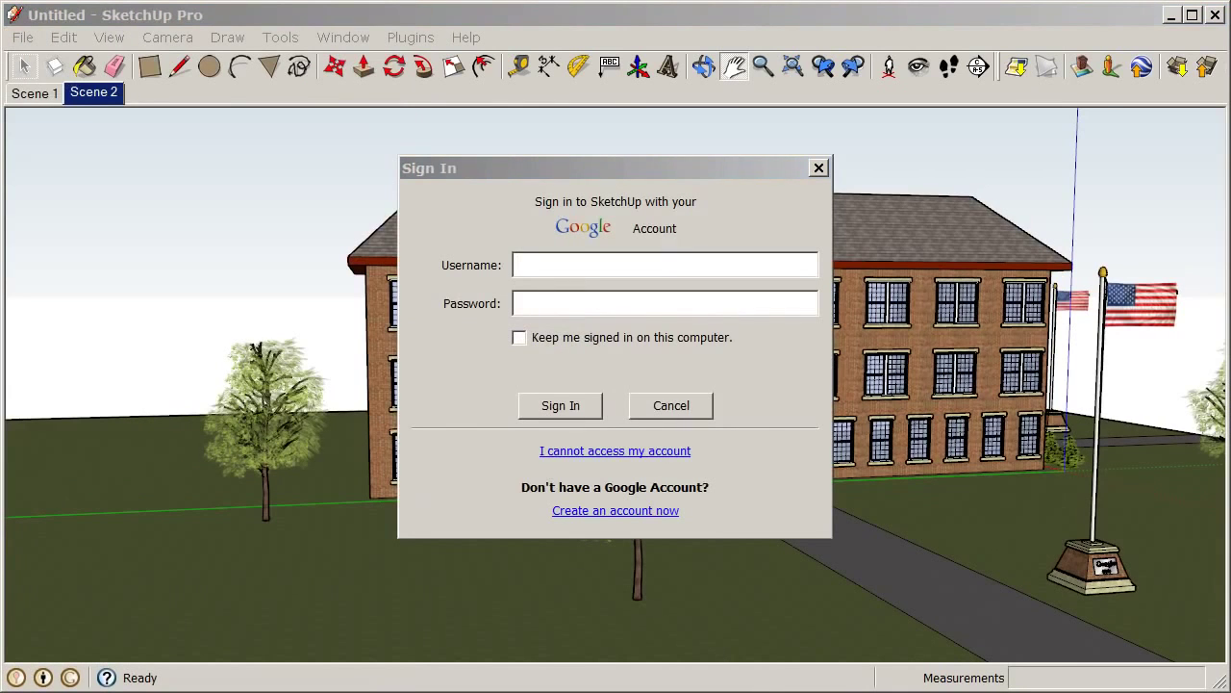
left_click_drag(606, 173, 619, 169)
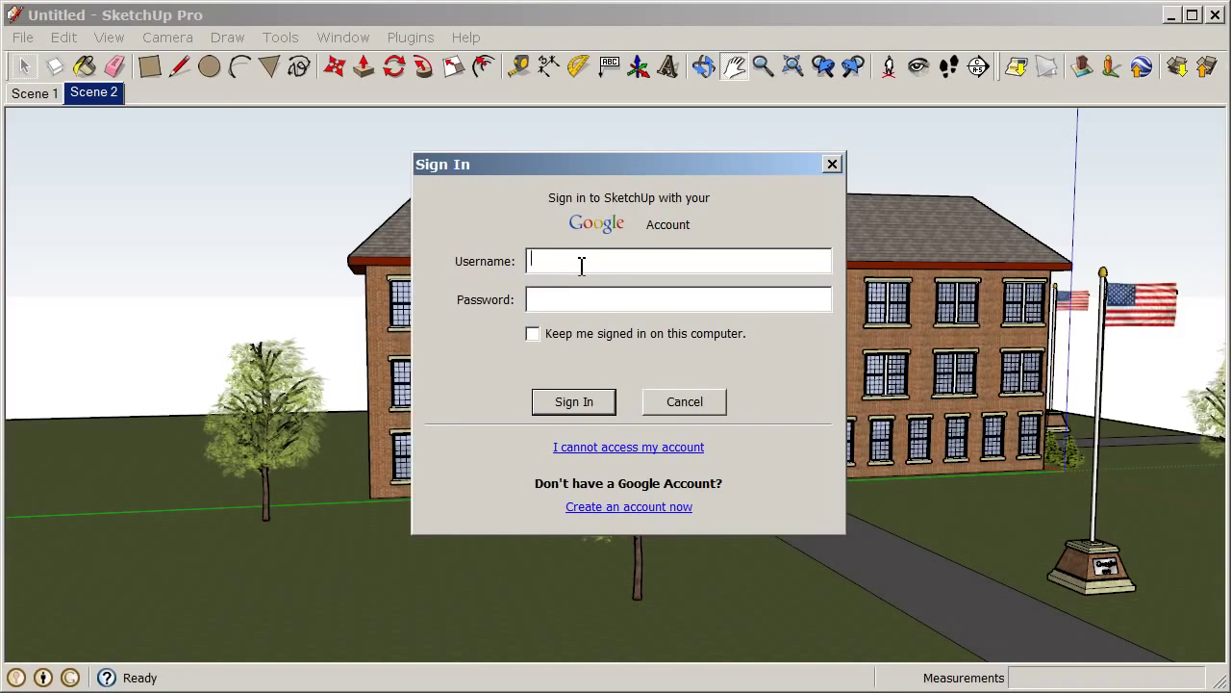
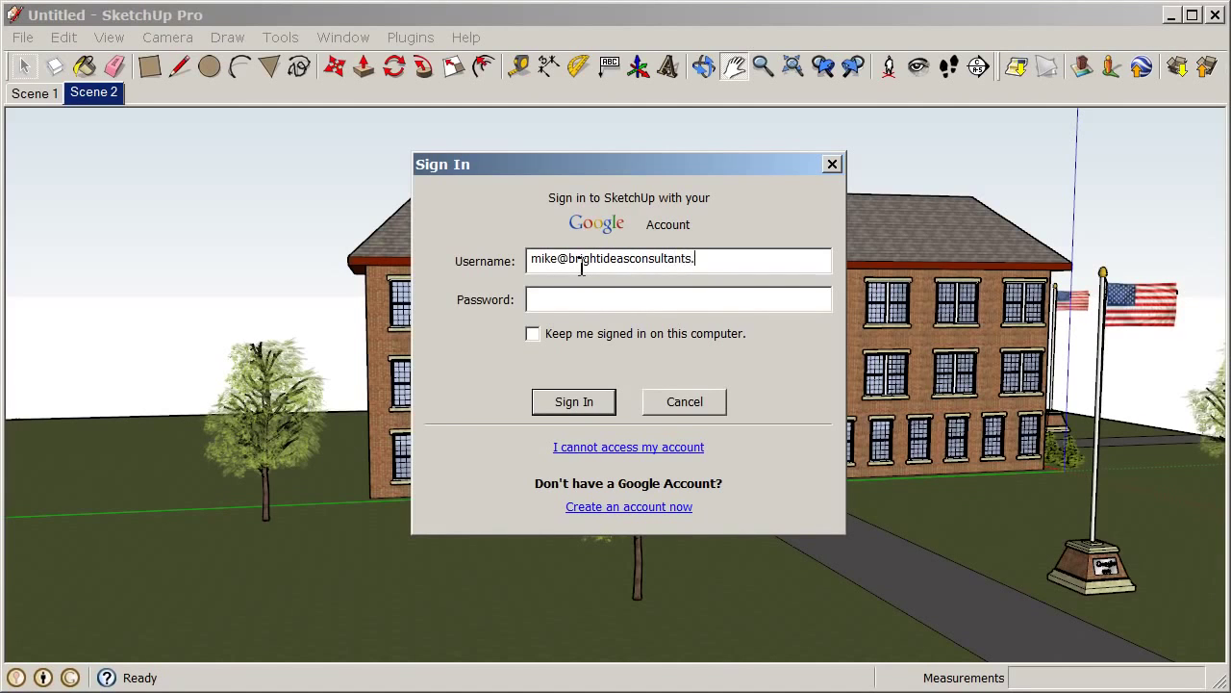
Sign in with the Google account e-mail and password, ticking Keep me signed in
key("Tab")
type("********")
left_click(533, 334)
left_click(574, 404)
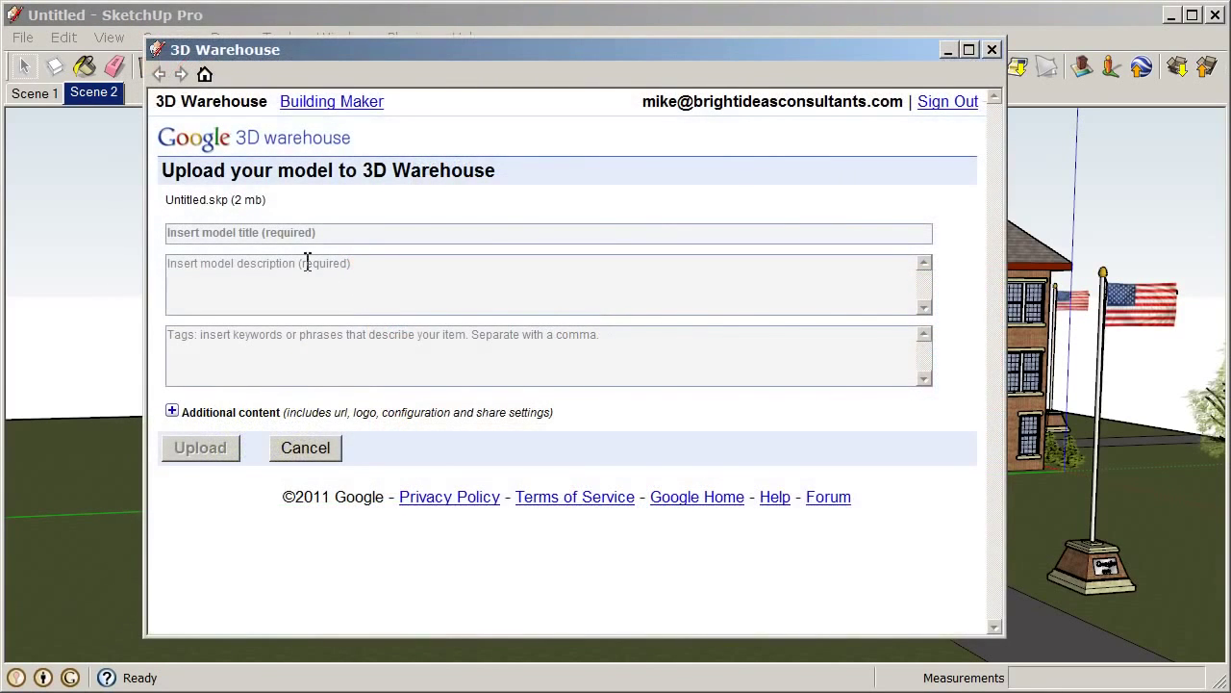
Enter title 'Schoolhouse' and description 'My model of a schoolhouse for EDU_SketchUp Basics'
left_click(365, 238)
type("Schoolhouse")
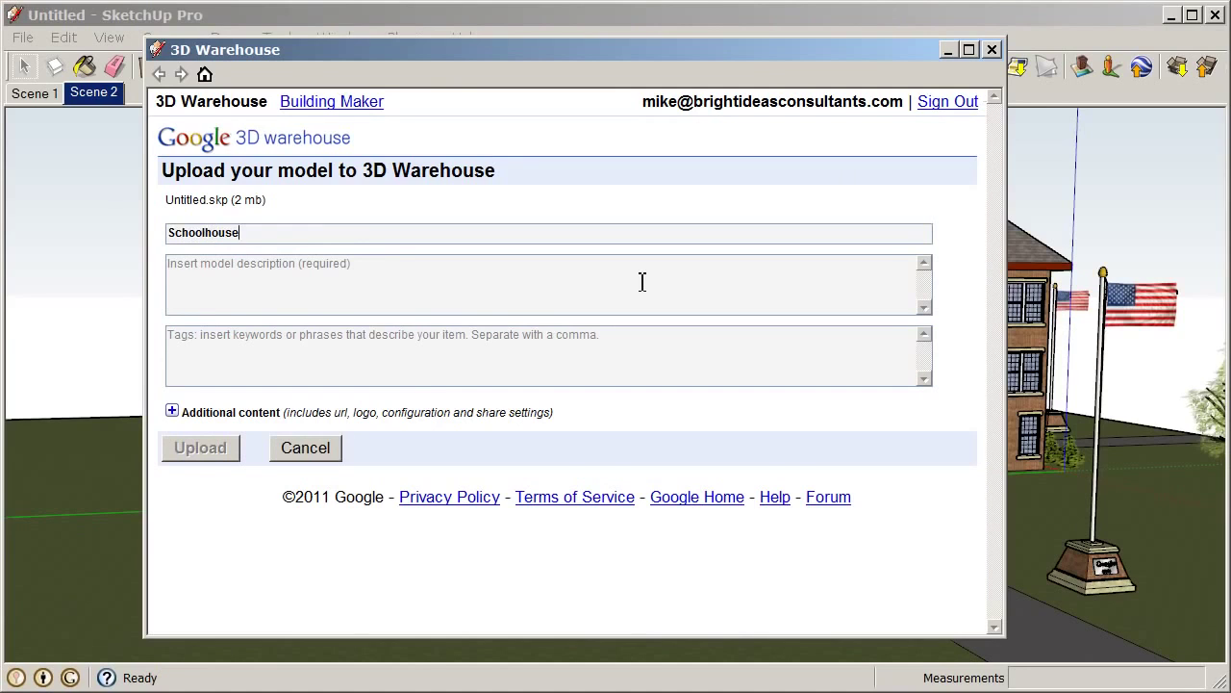
left_click(643, 281)
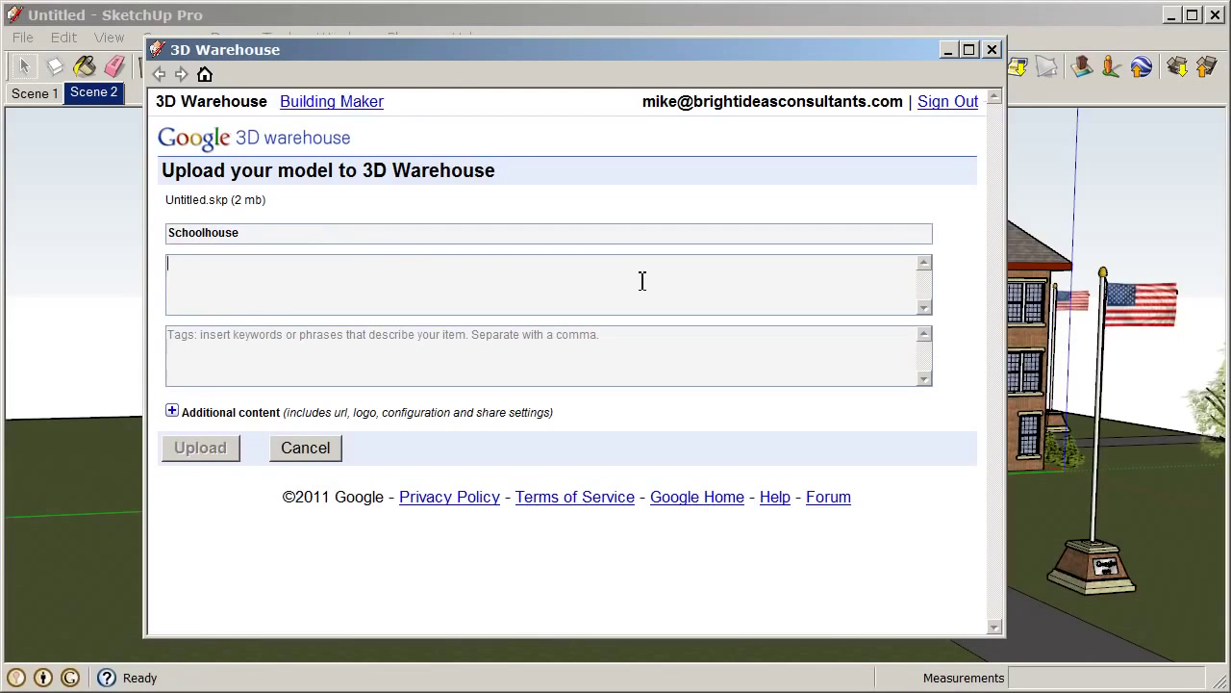
type("My model of")
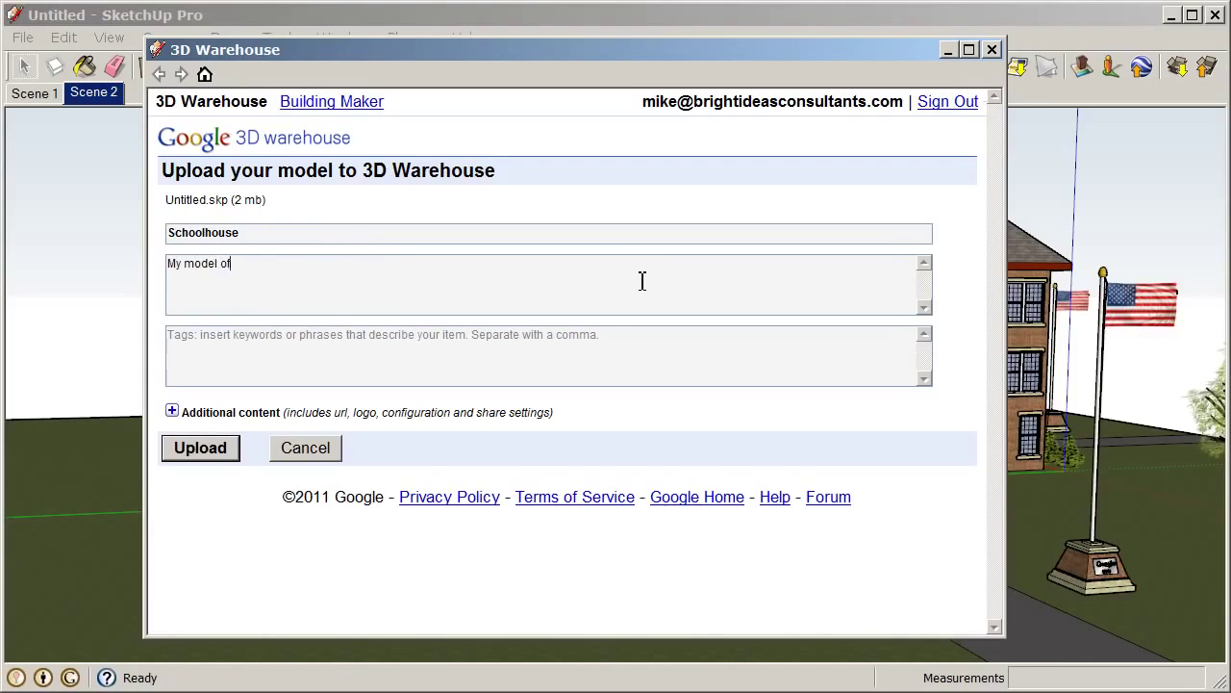
type(" a schoolhouse for EDU_Sk")
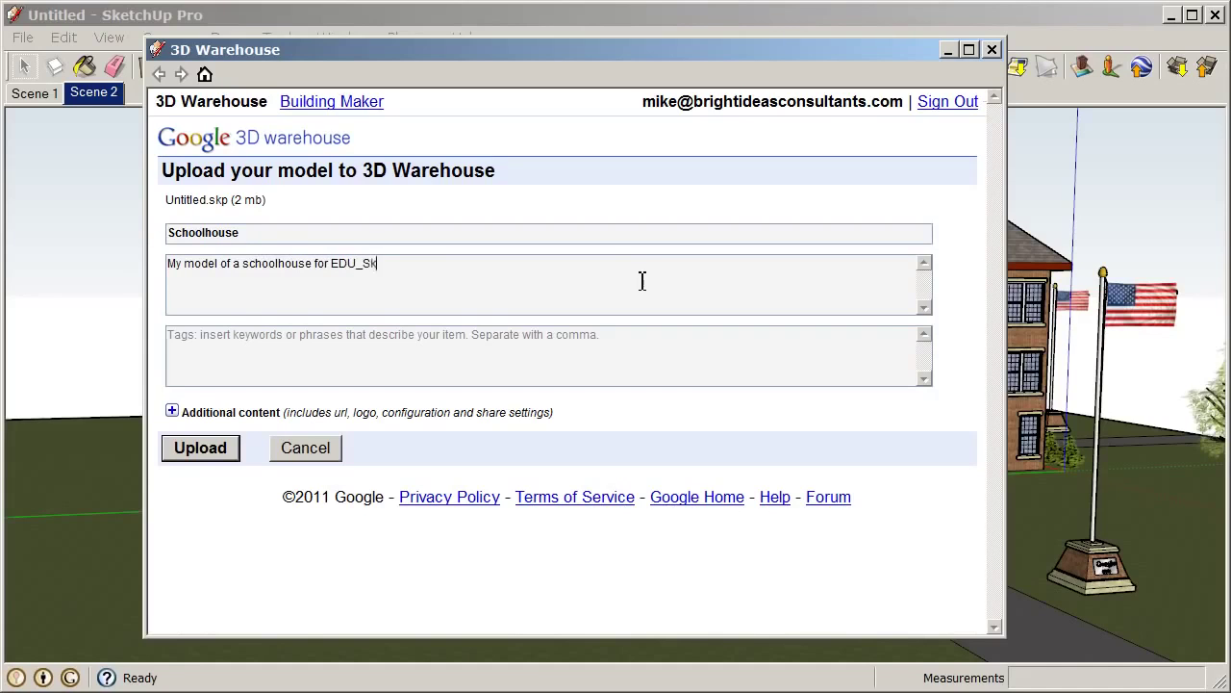
type("etchUp Basics")
Add tags 'Schoolhouse, school,' and leave the Additional content website URL blank
left_click(325, 348)
left_click(325, 349)
type("Sc")
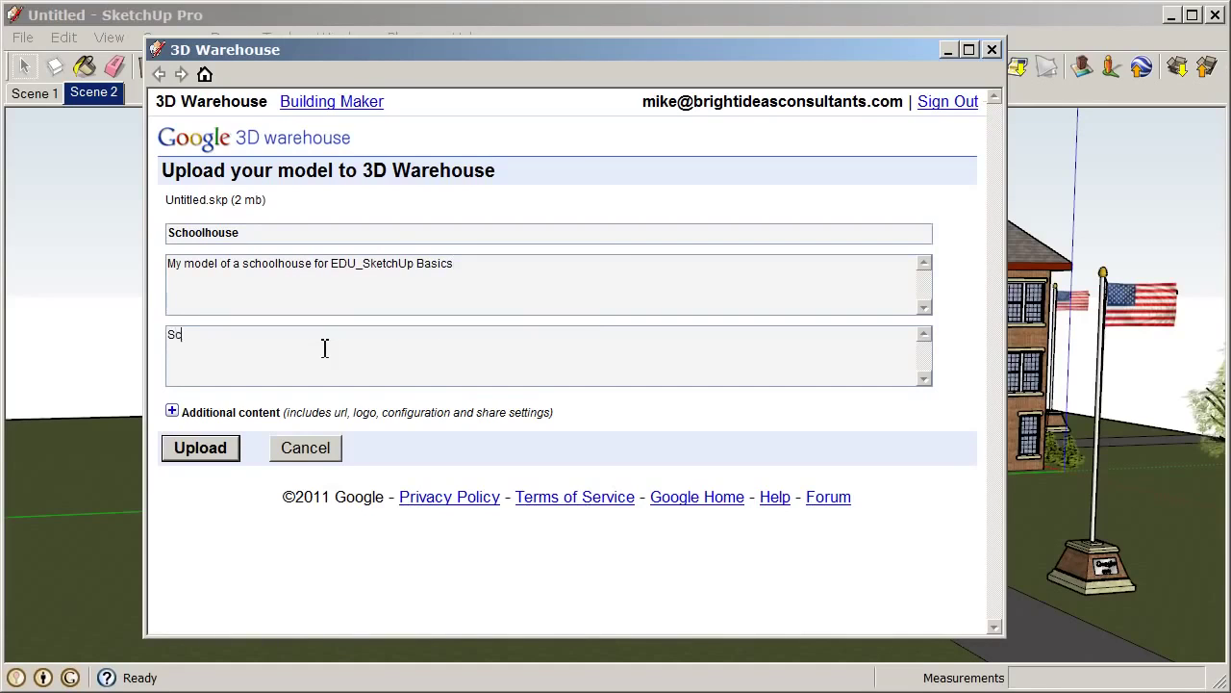
type("hoolhouse, school,")
left_click(173, 410)
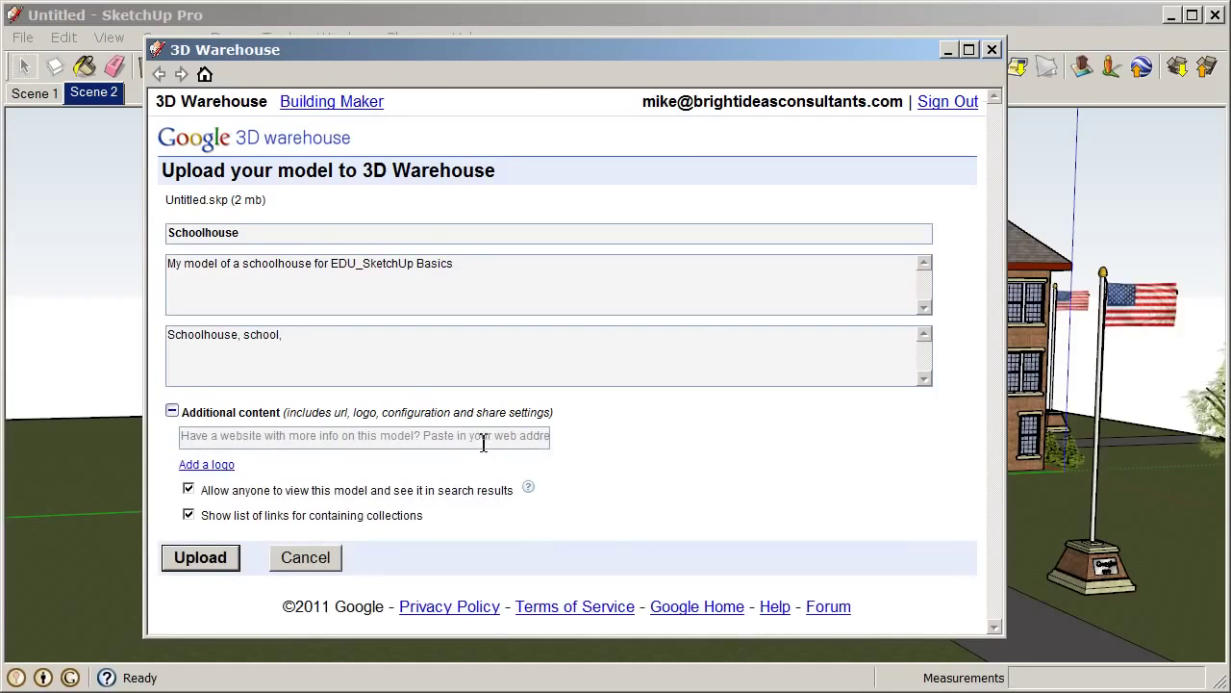
left_click(396, 443)
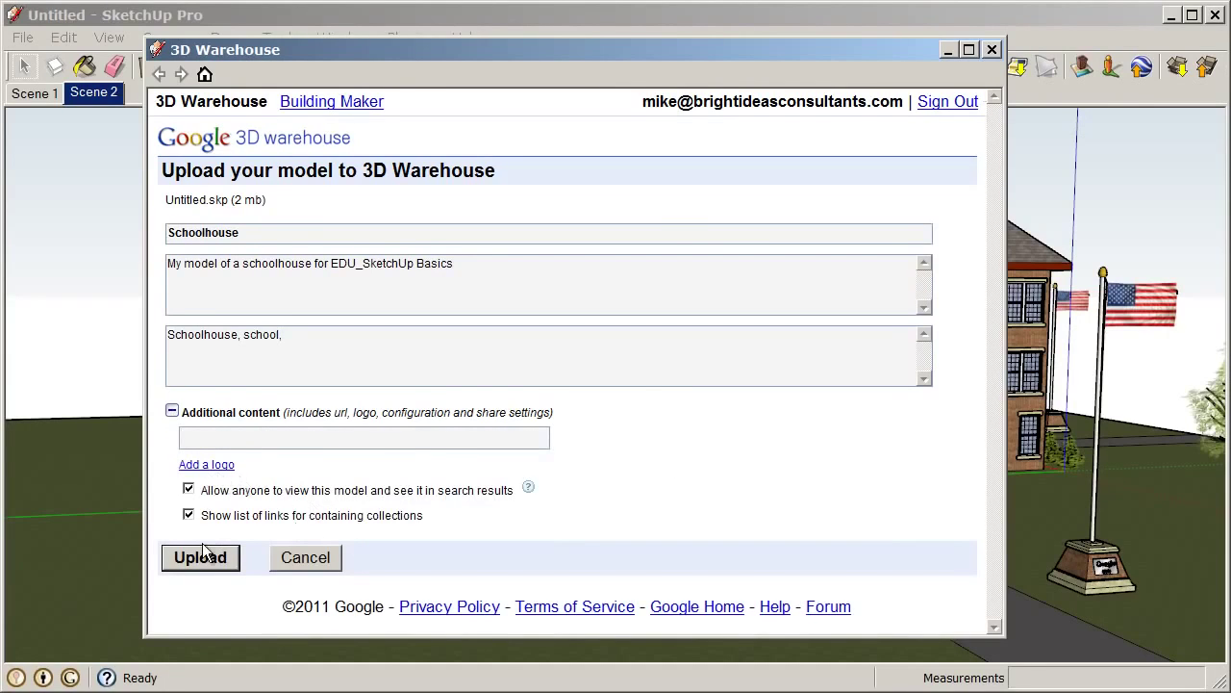
left_click(584, 471)
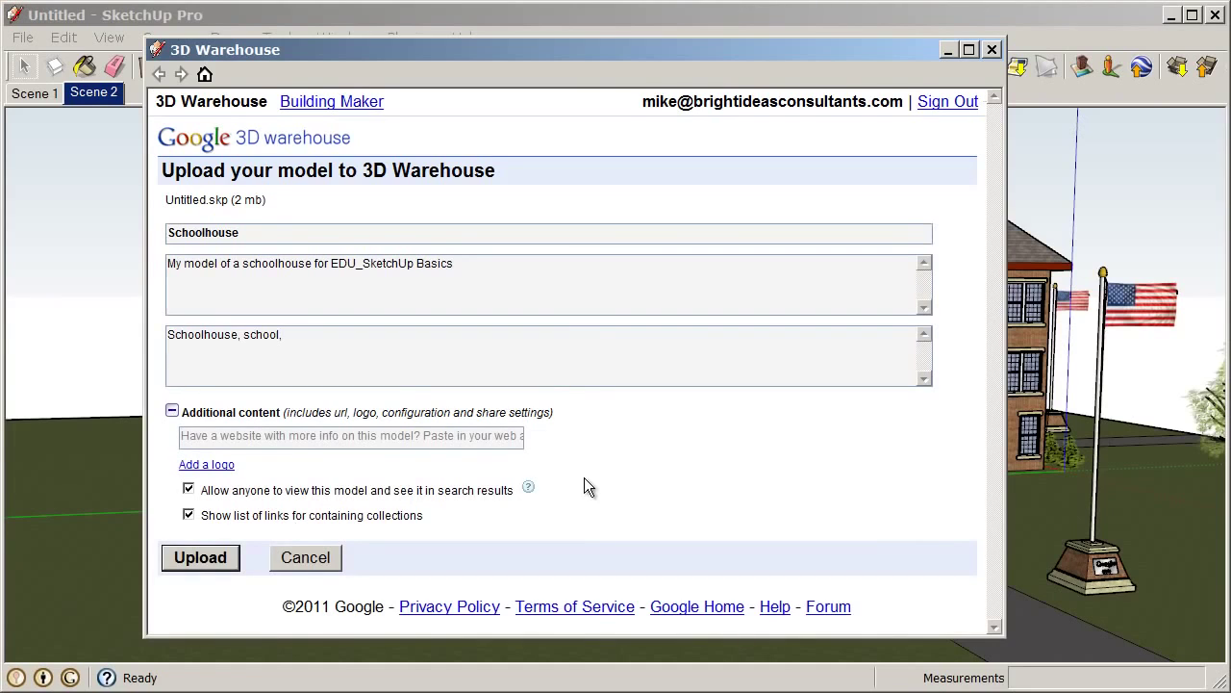
Upload the Schoolhouse model to 3D Warehouse and check the success message
left_click(202, 560)
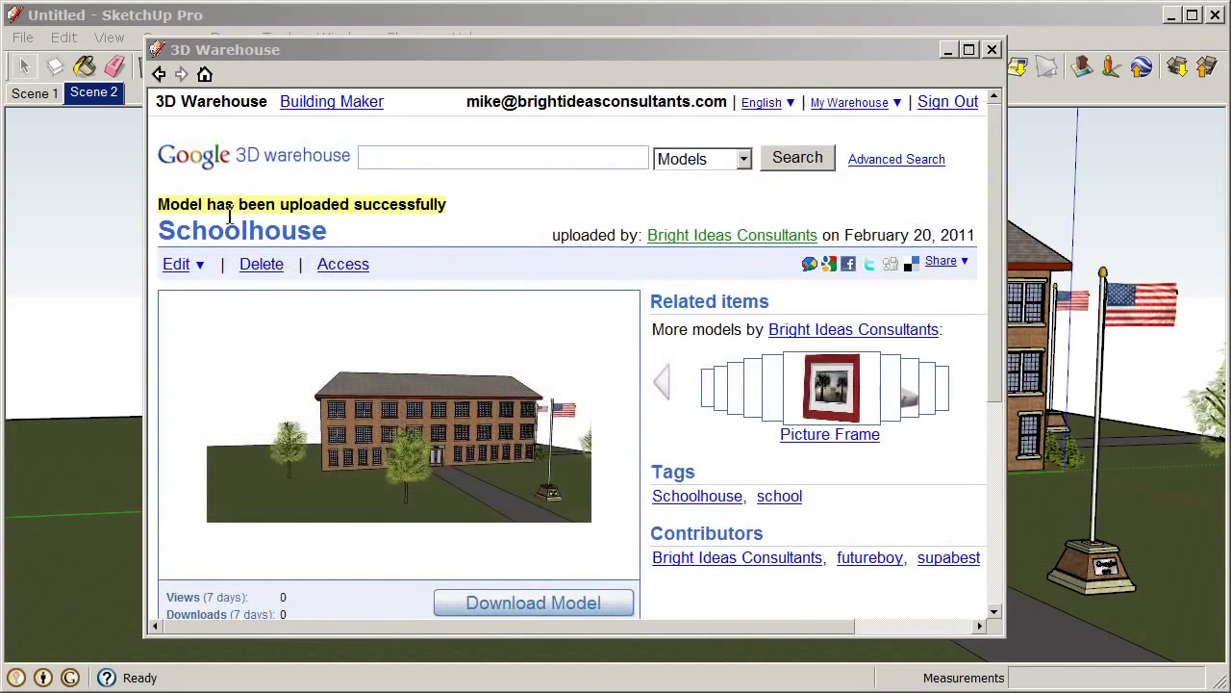
left_click_drag(208, 204, 402, 228)
left_click(434, 229)
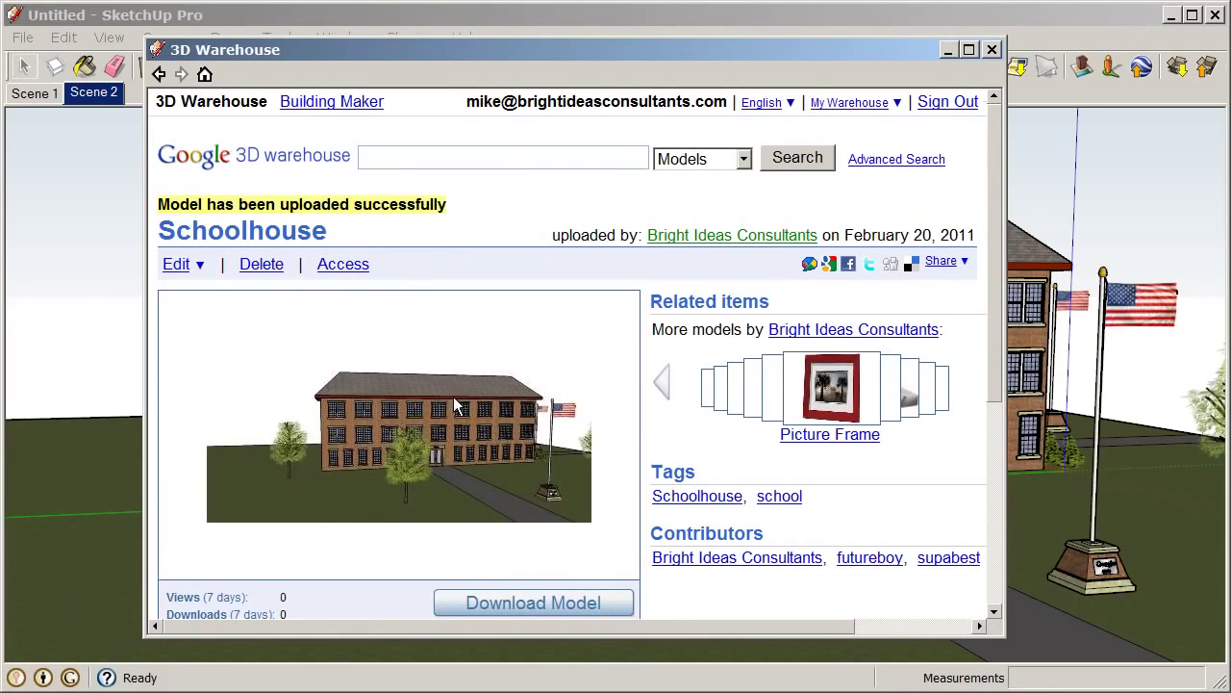
Review the model page's preview, tags, description and Edit dropdown
left_click_drag(995, 218, 991, 245)
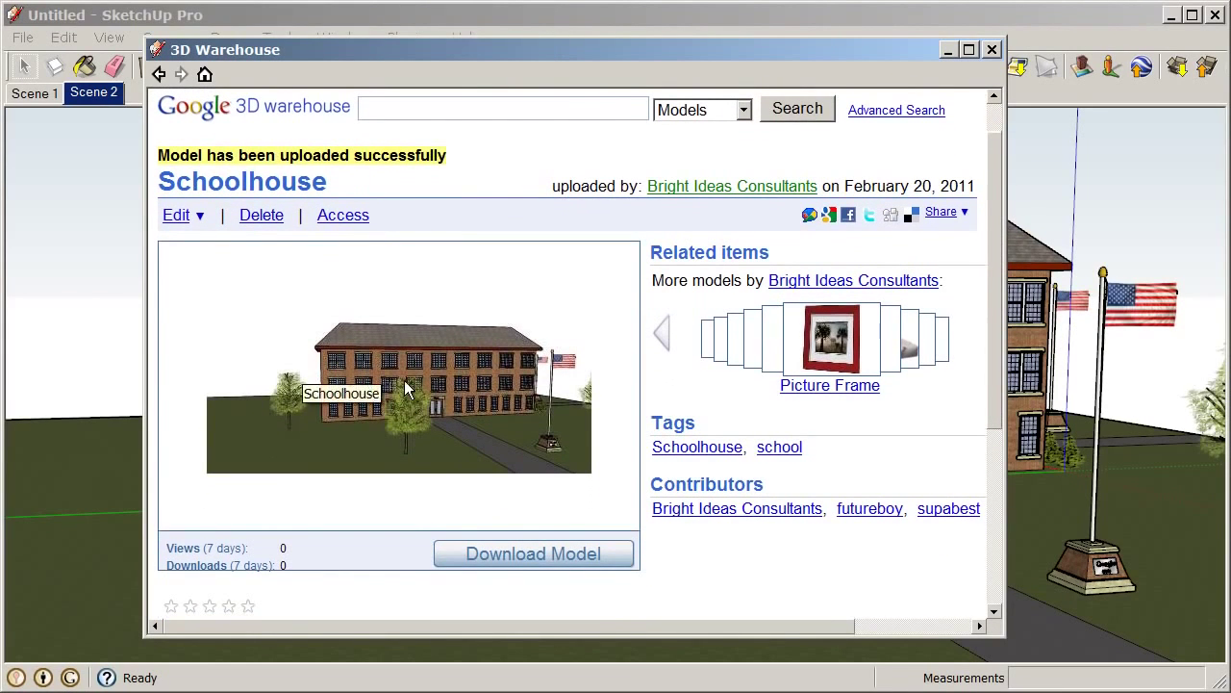
scroll(404, 383, "down", 2)
scroll(404, 385, "down", 1)
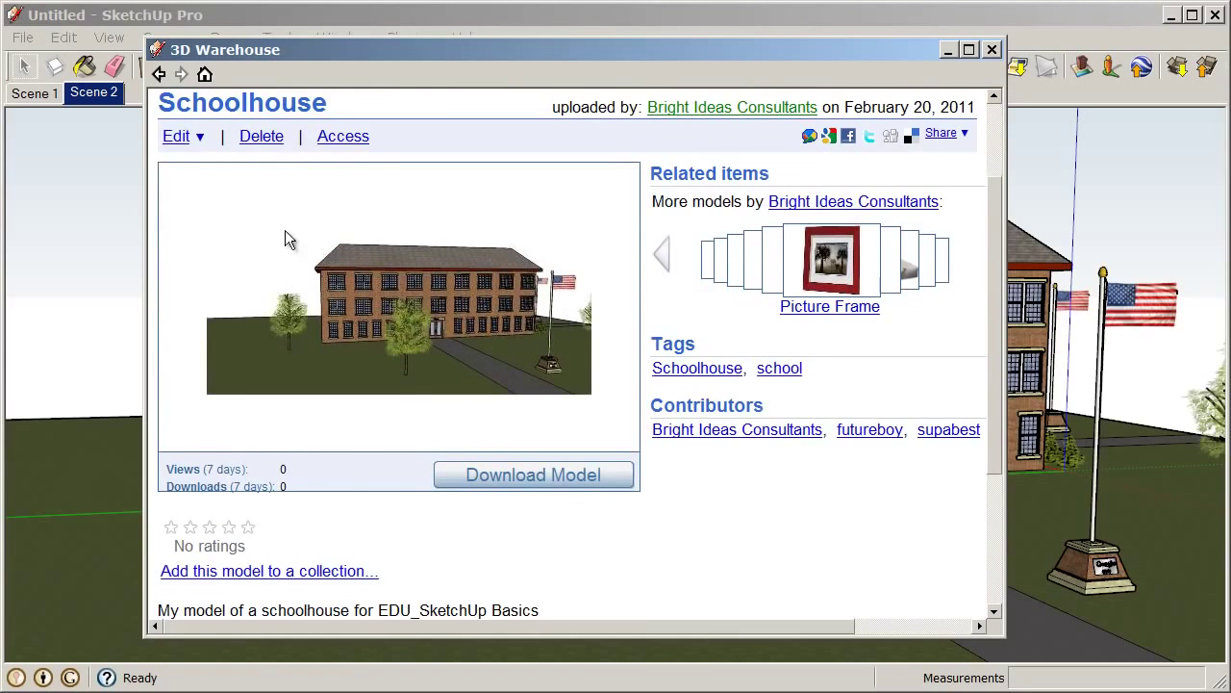
left_click(197, 140)
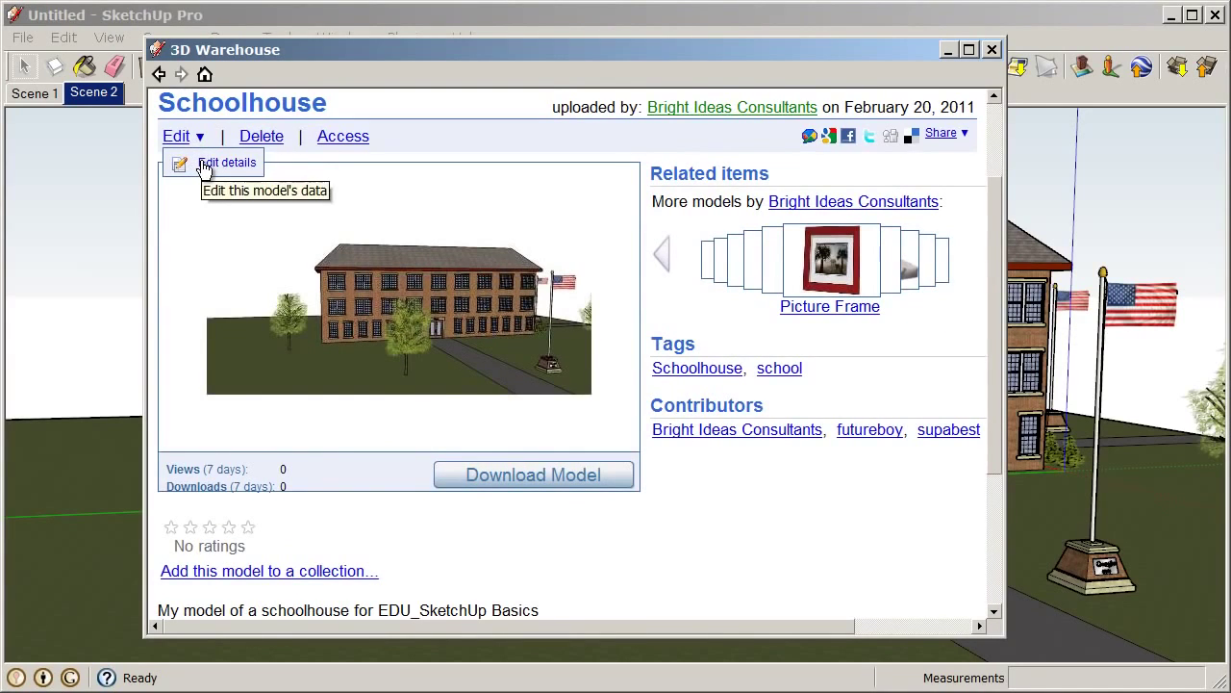
scroll(203, 167, "up", 2)
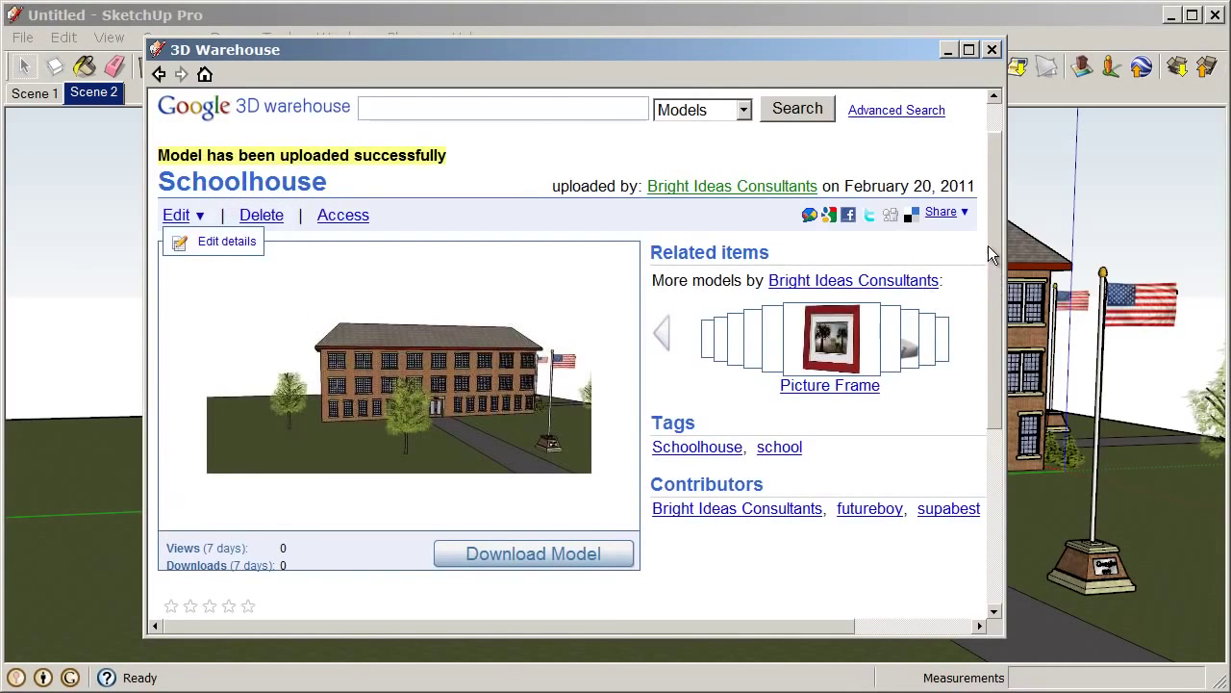
left_click_drag(988, 245, 990, 238)
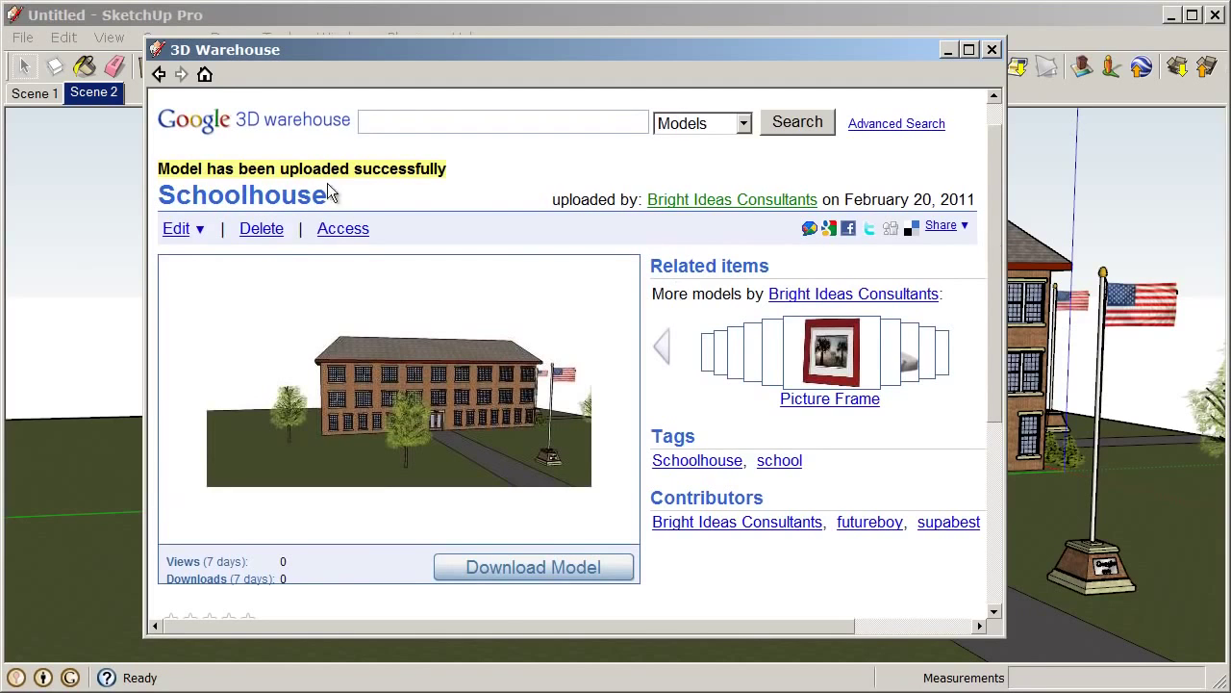
scroll(456, 217, "down", 3)
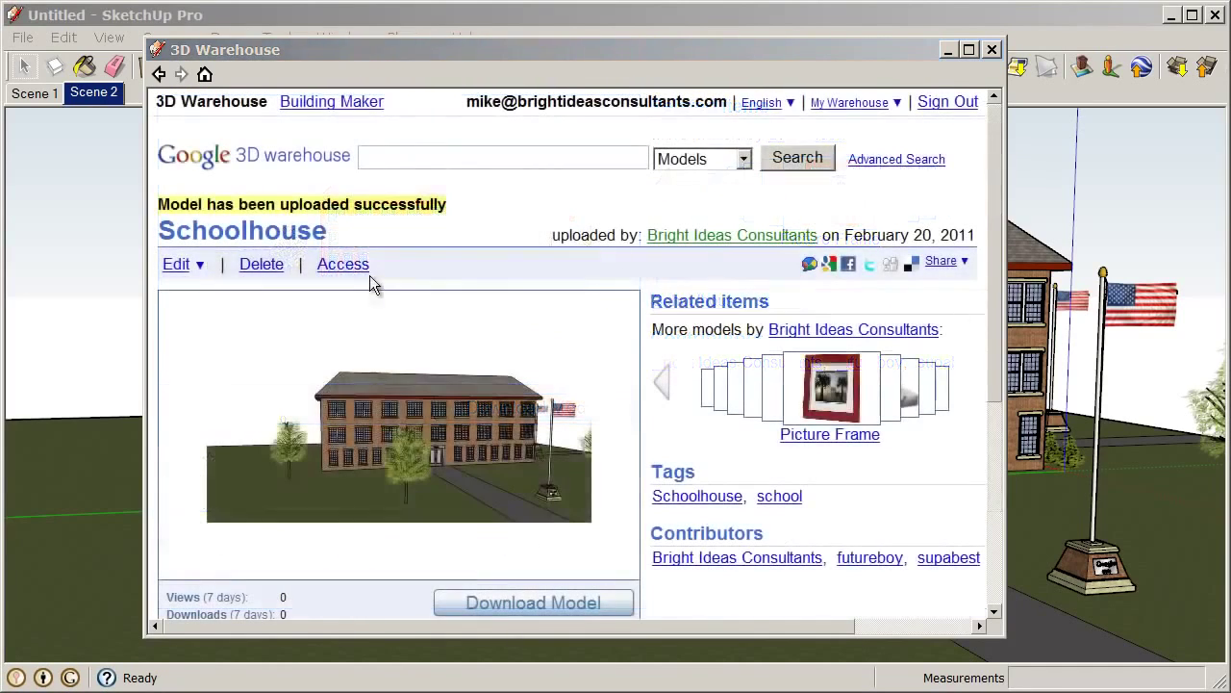
left_click(350, 269)
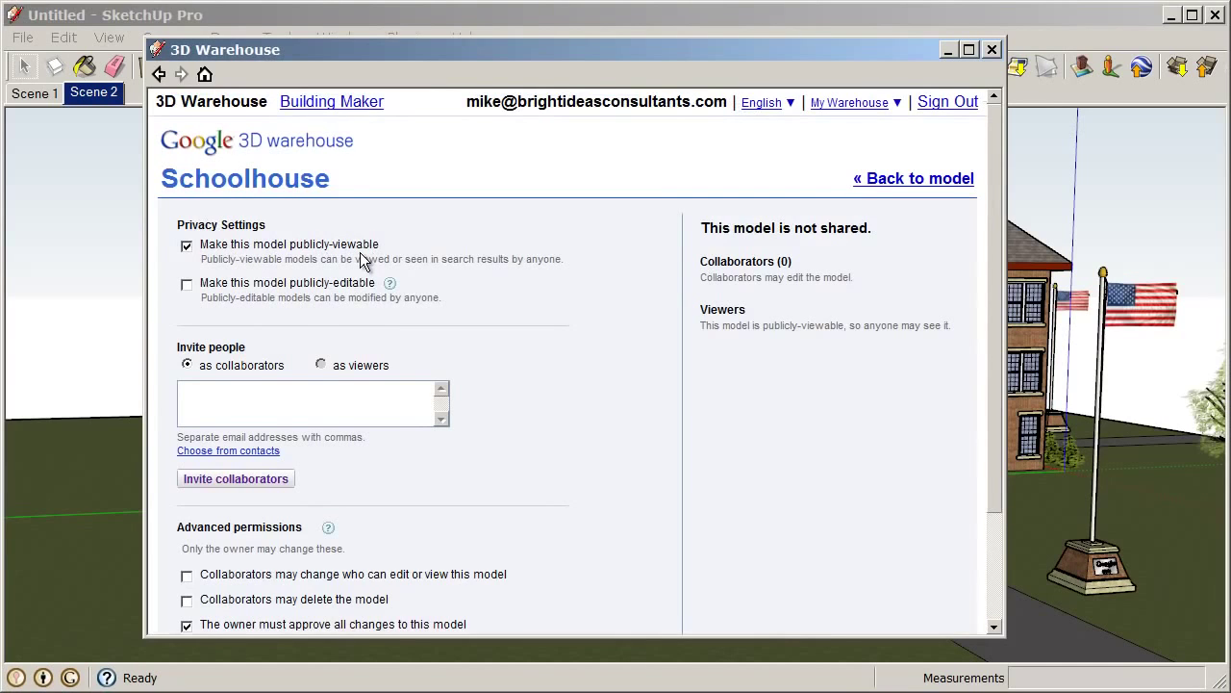
left_click(187, 285)
left_click(186, 284)
scroll(676, 364, "down", 2)
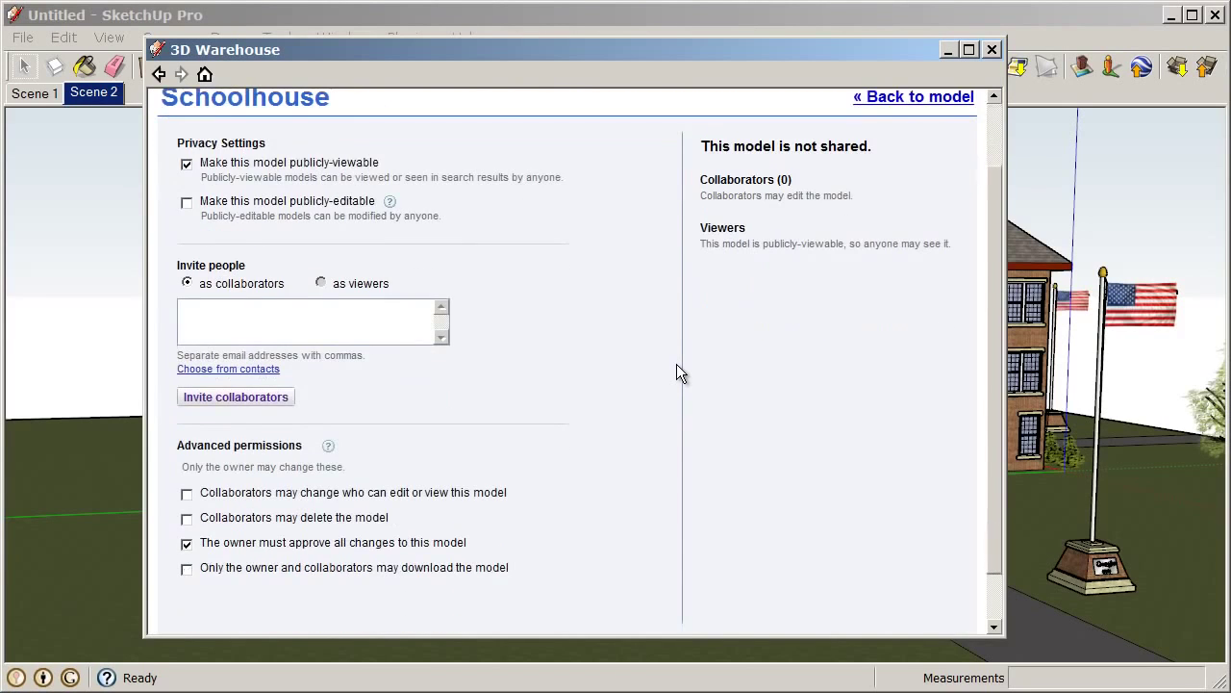
left_click(286, 324)
scroll(346, 519, "down", 1)
scroll(355, 527, "up", 3)
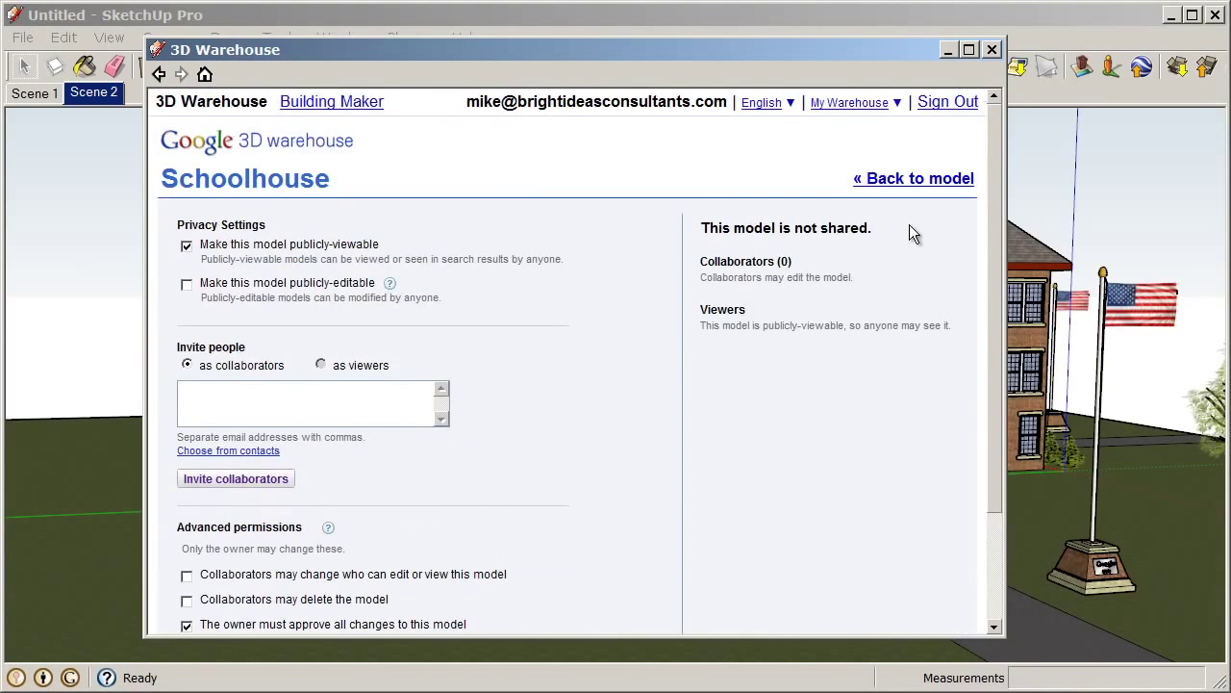
left_click(914, 183)
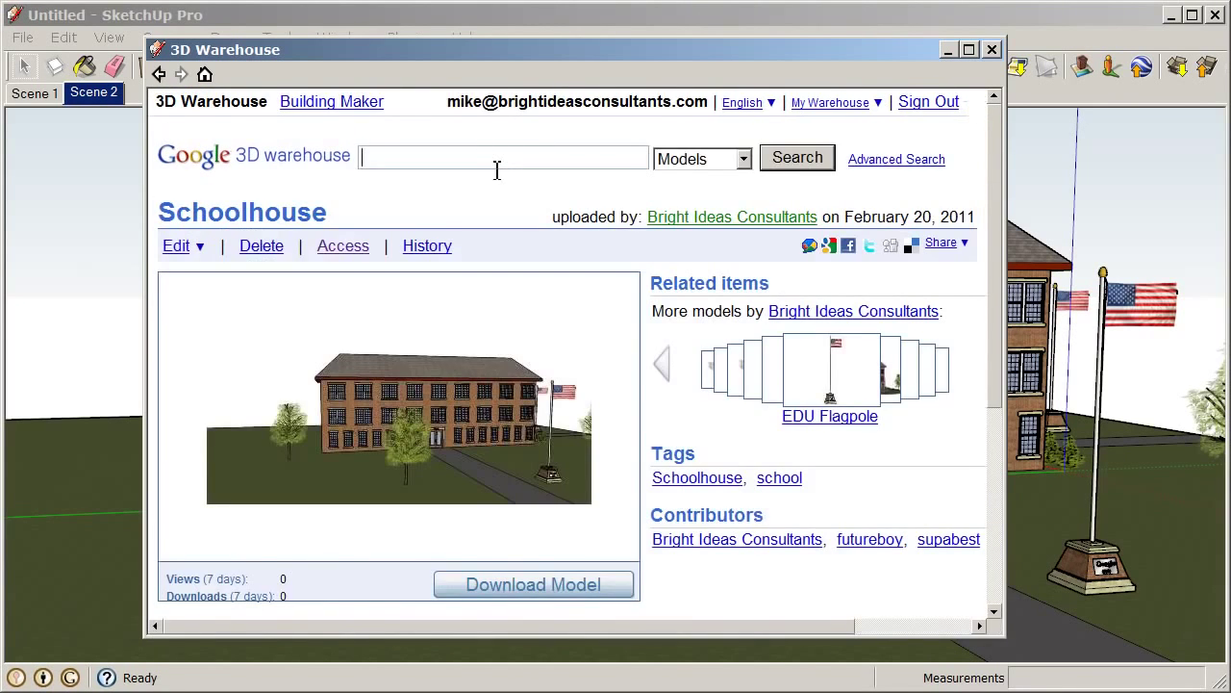